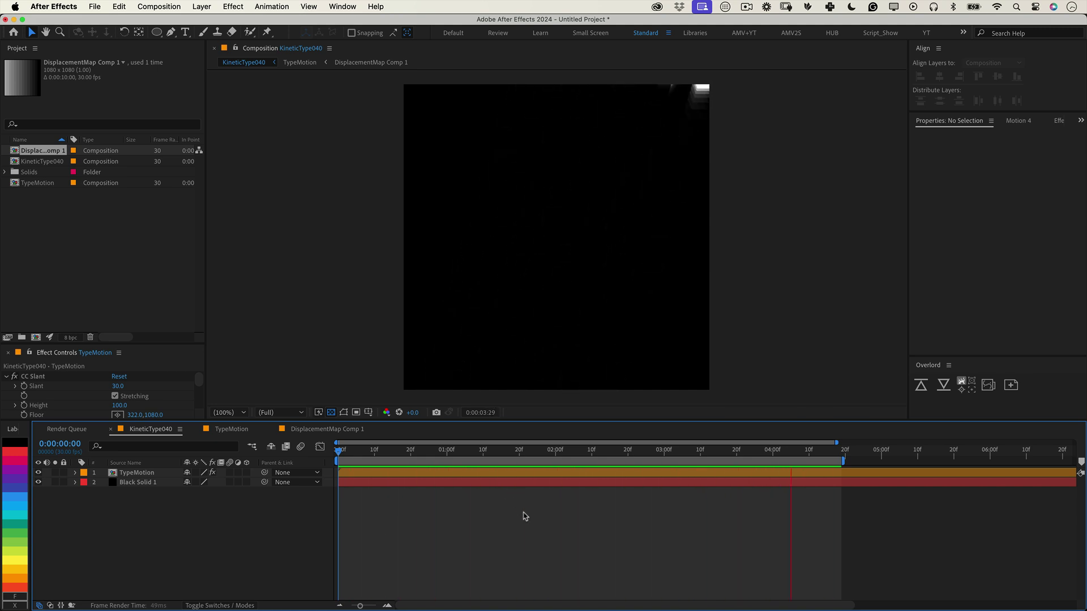
Stop the KineticType040 preview of the finished FLUX animation
click(8, 353)
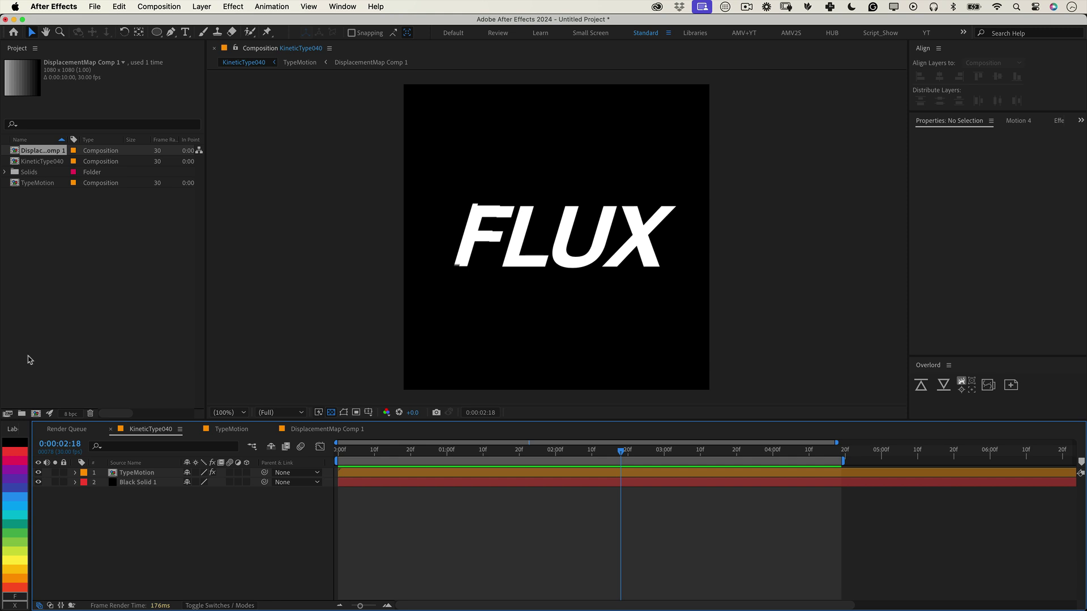
Create the kineticType composition at 1080×1080, 30 fps, with a 0:00:05:00 duration
click(36, 413)
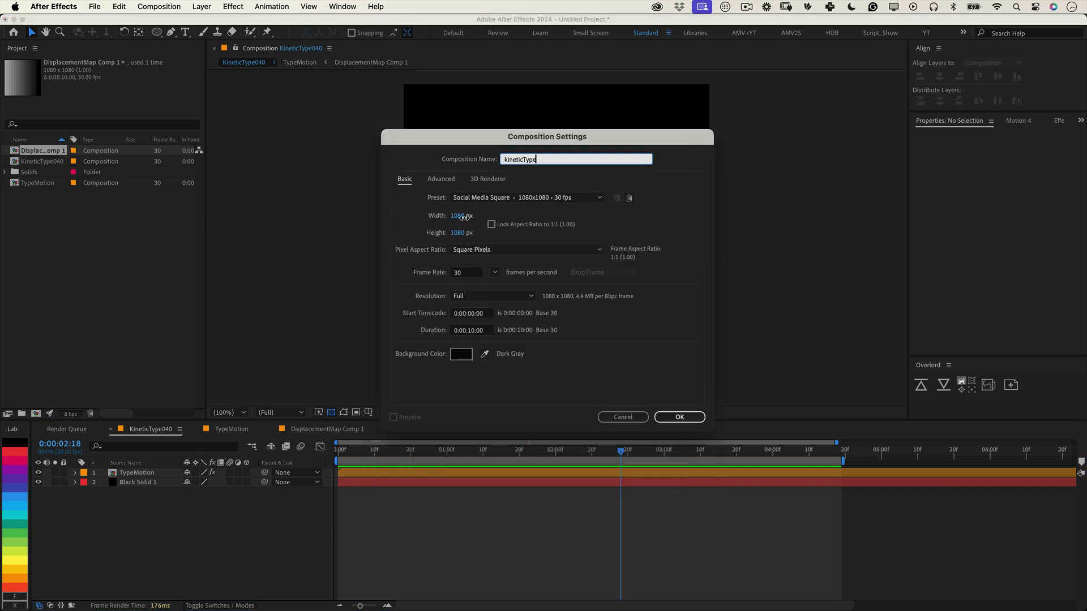
click(458, 215)
click(459, 233)
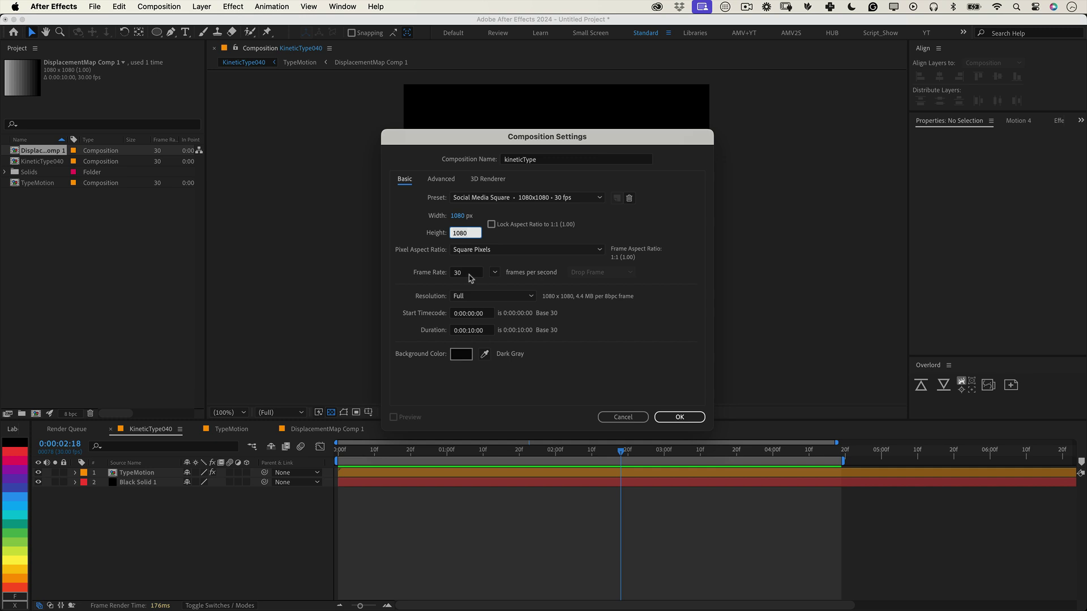
click(469, 274)
click(471, 330)
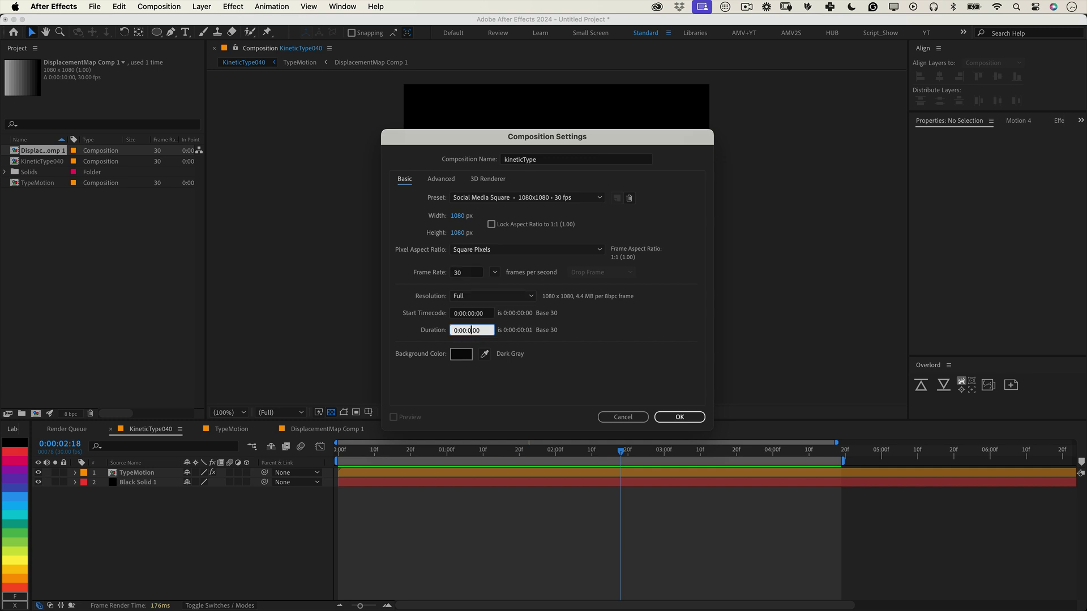
click(685, 418)
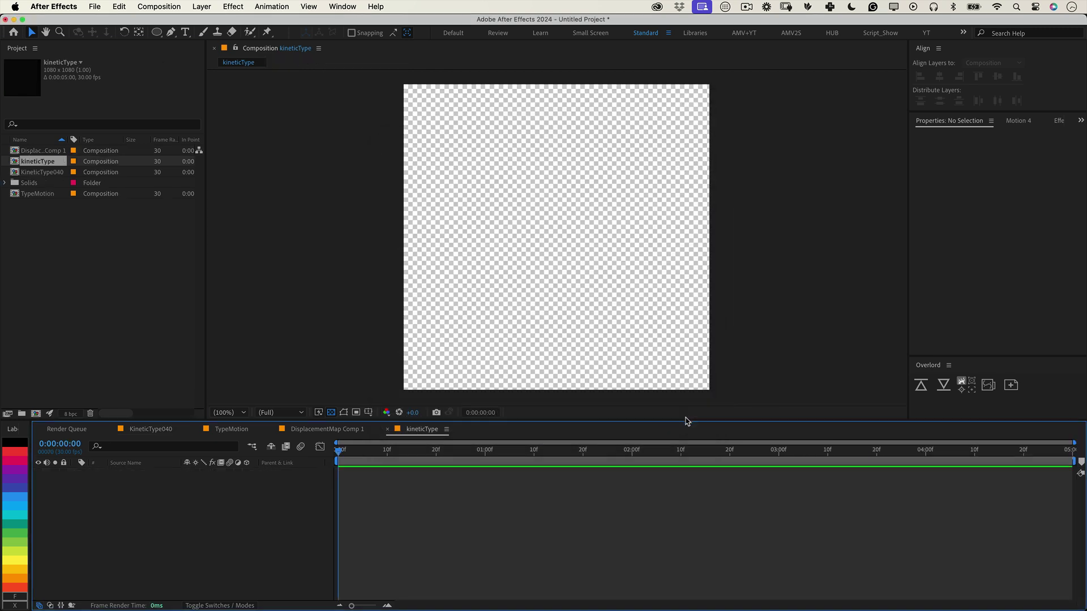
Add a black full-frame solid layer named Background to kineticType
right_click(118, 507)
mouse_move(208, 463)
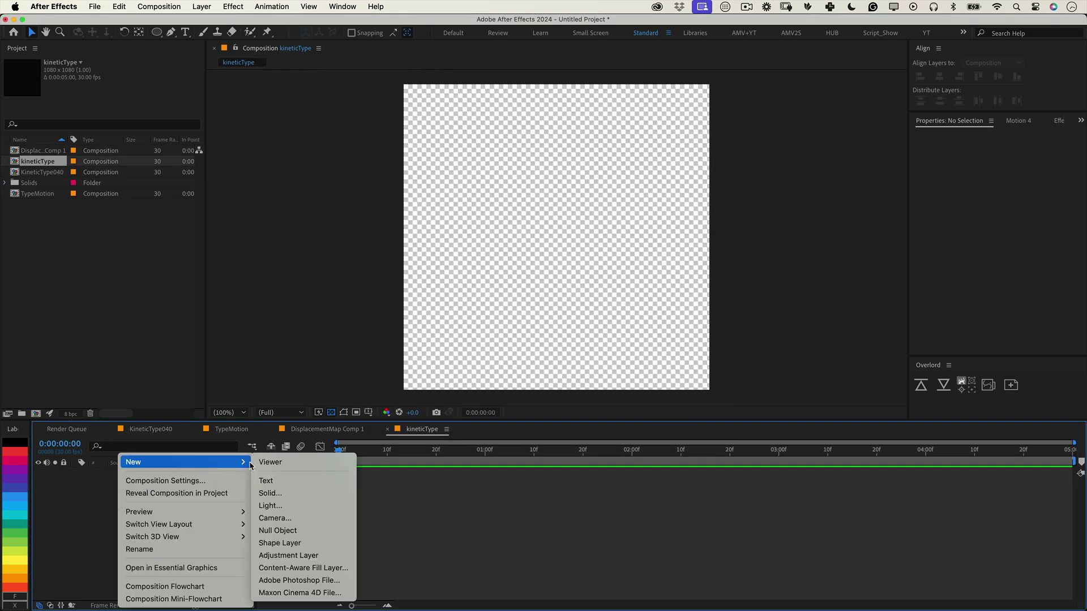
click(289, 496)
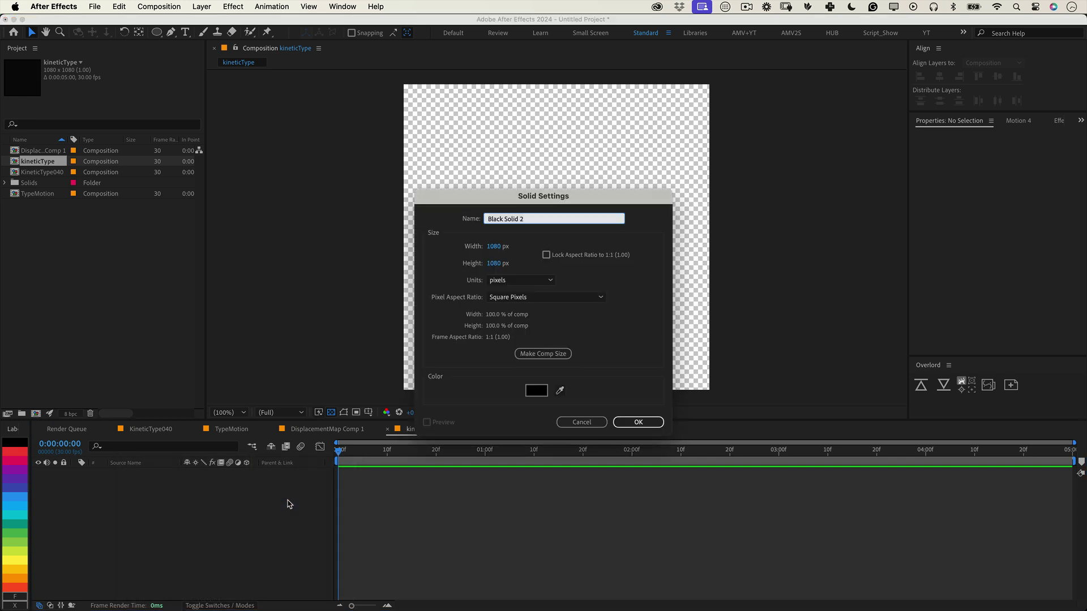
key(BackSpace)
click(541, 393)
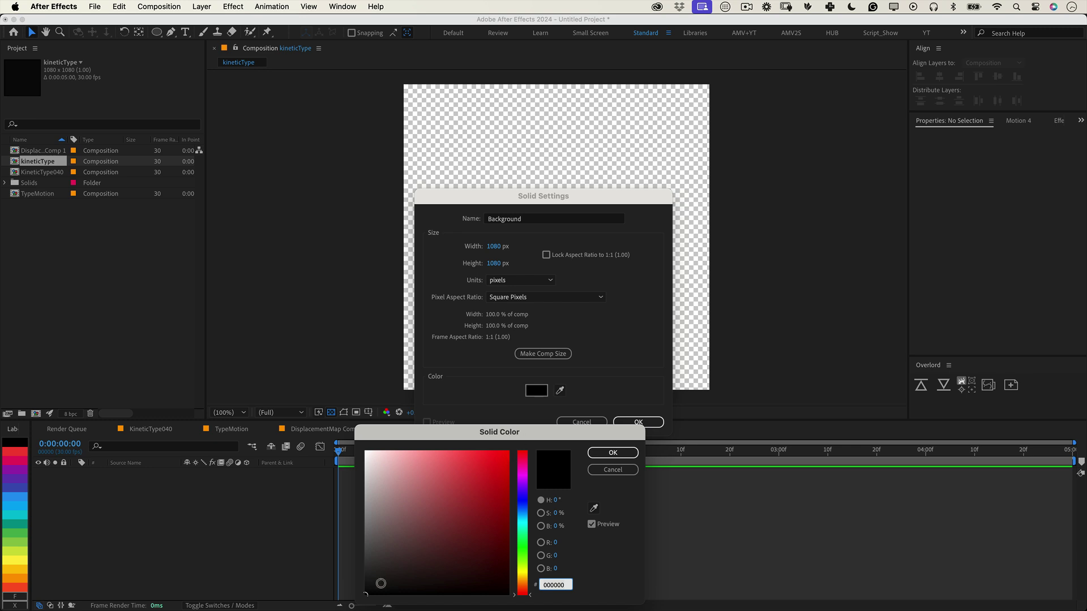
click(613, 453)
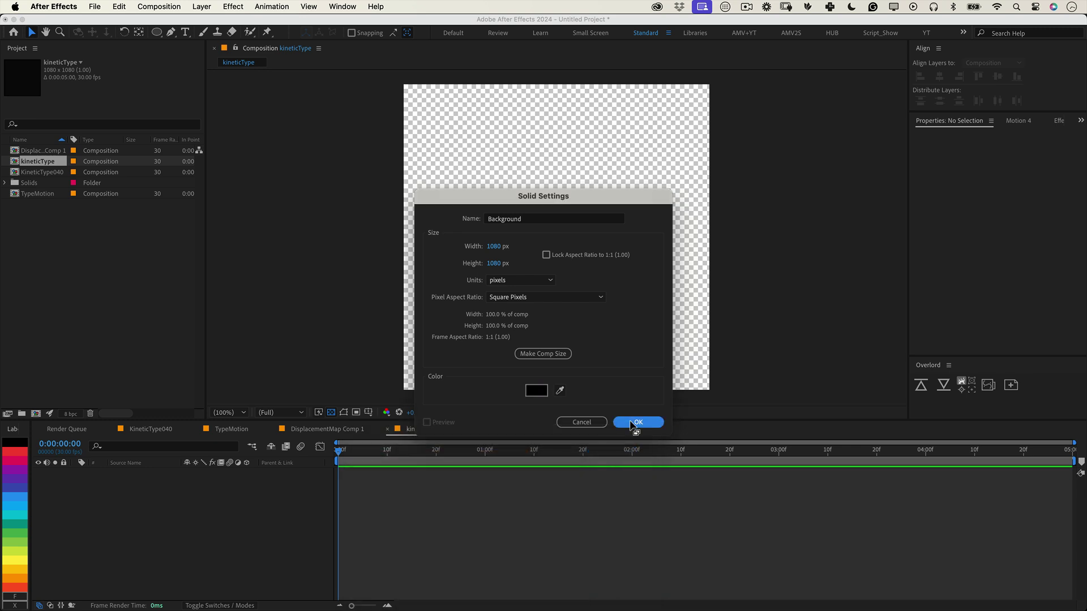
click(632, 423)
Create a text layer reading FLUX in the composition
click(136, 504)
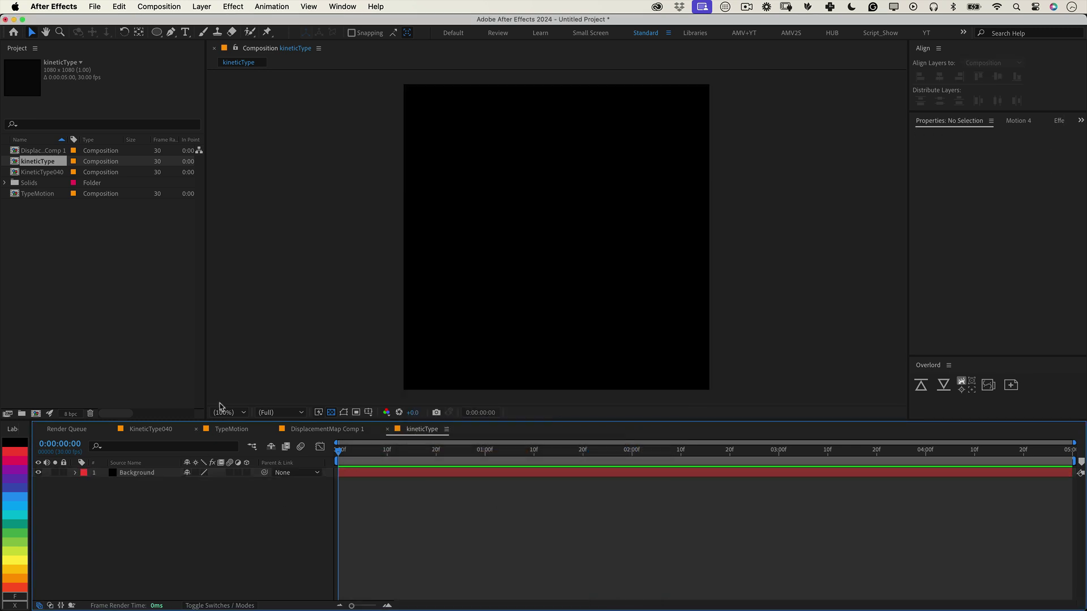
click(185, 32)
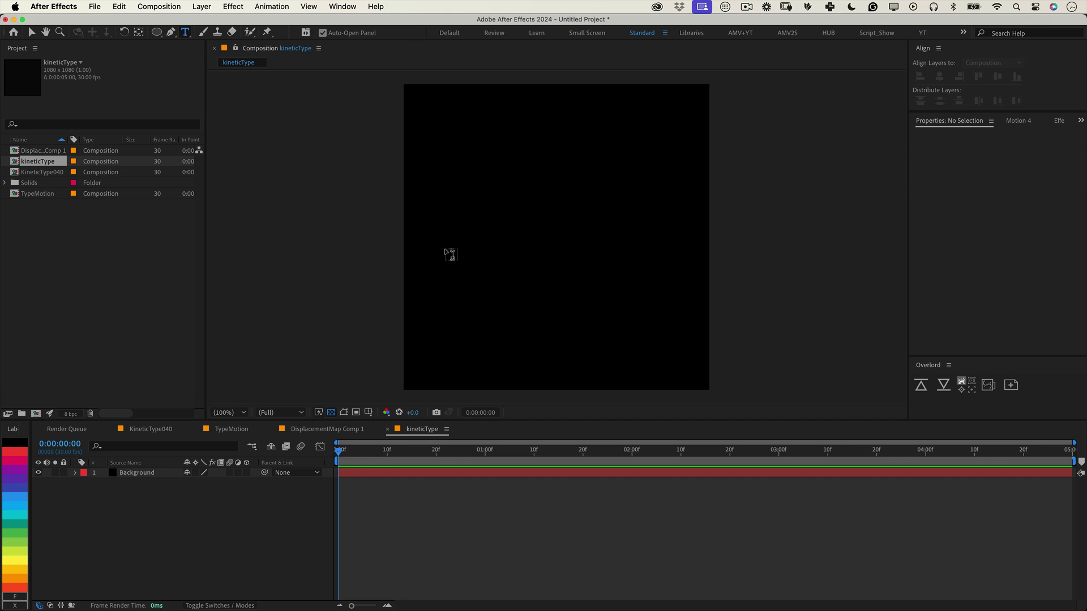
click(477, 247)
text(FLU)
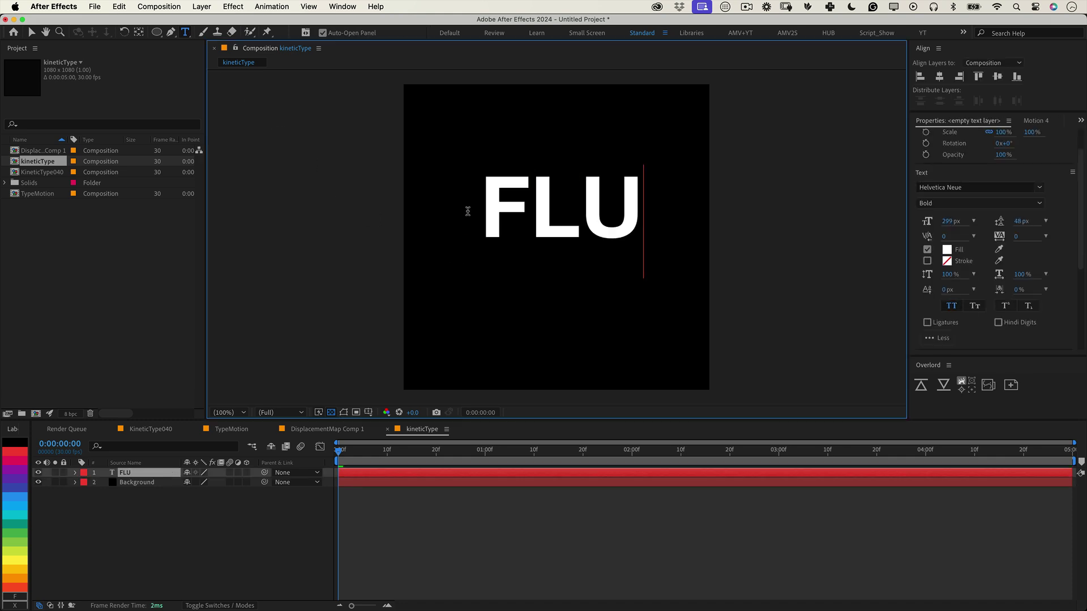
text(X)
click(419, 518)
Centre the FLUX text horizontally and vertically in the frame
key(v)
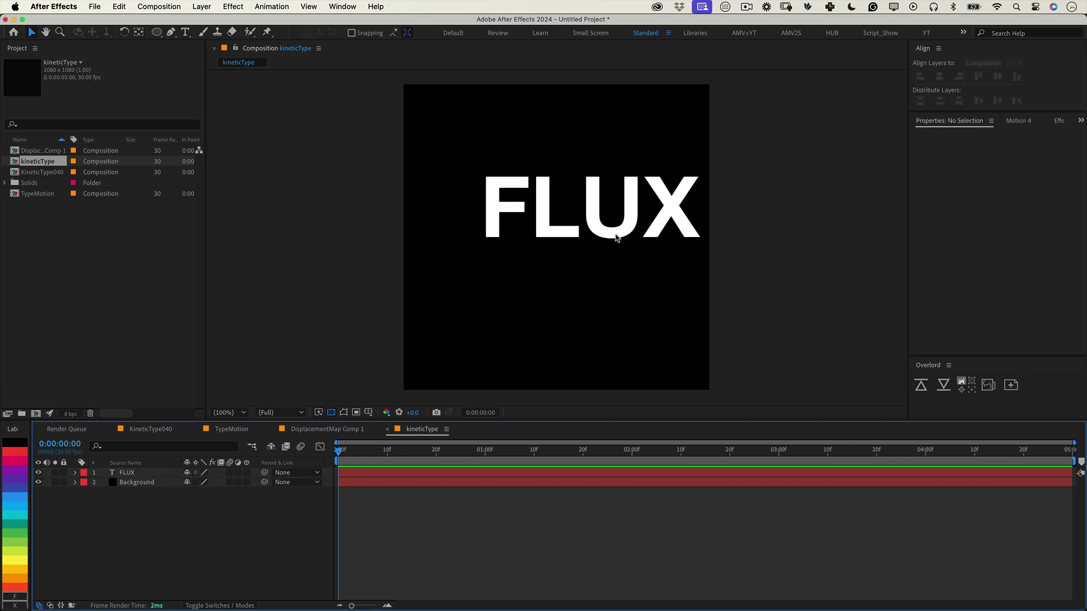
drag(616, 232, 594, 252)
click(939, 76)
click(997, 76)
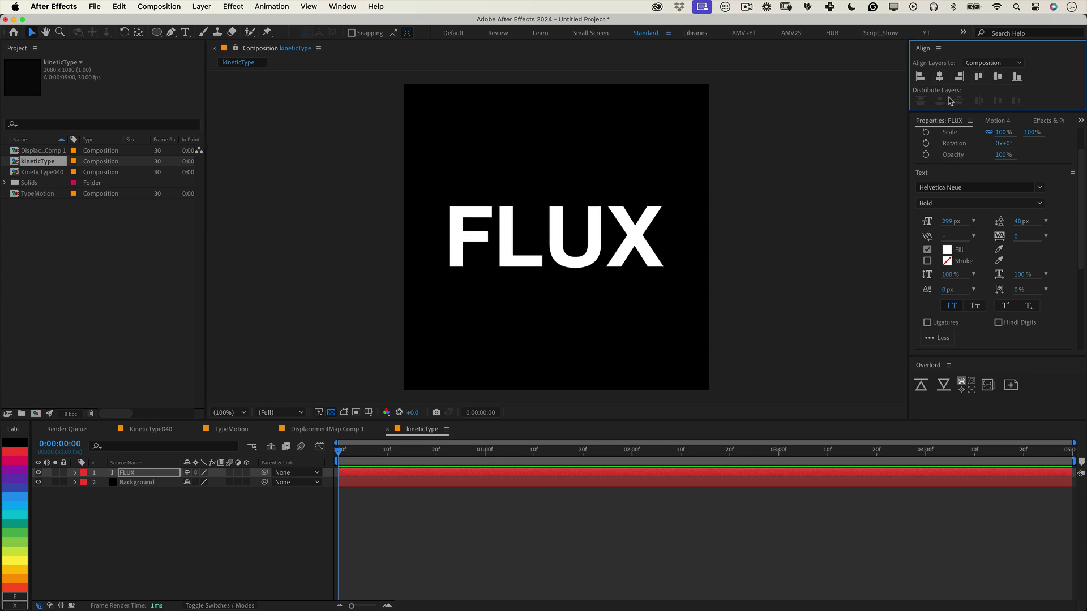
double_click(496, 238)
click(384, 516)
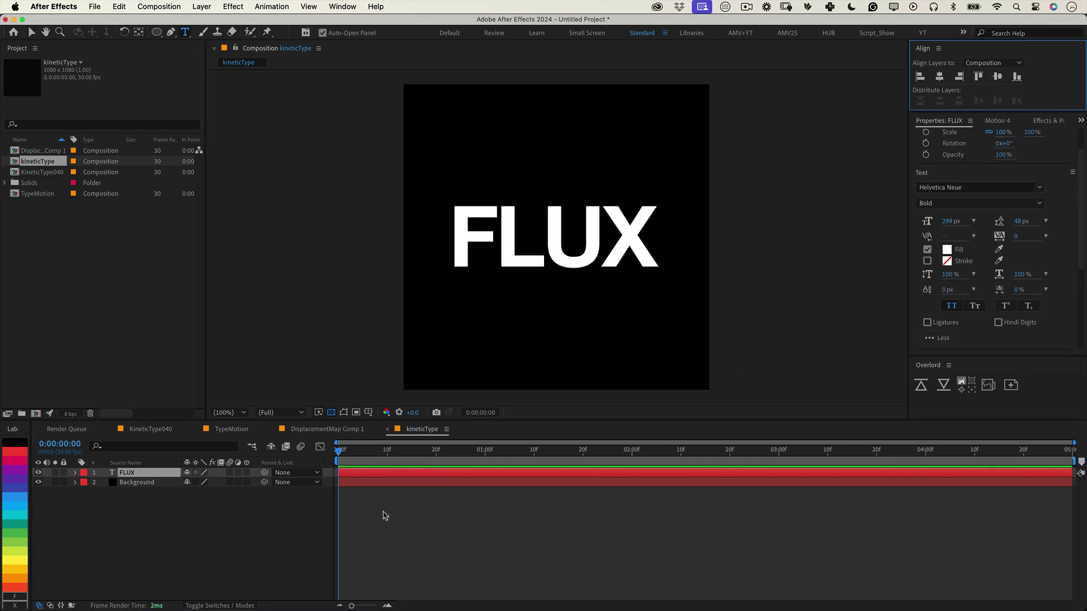
click(394, 477)
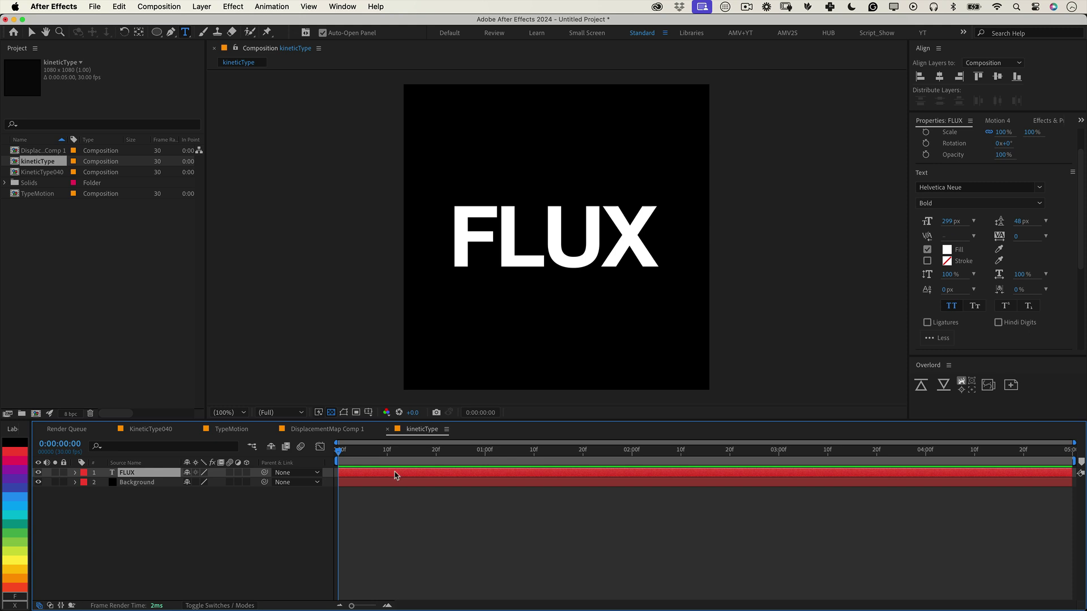
Start Position keyframing and place FLUX fully below the frame at 0:00
key(v)
click(560, 238)
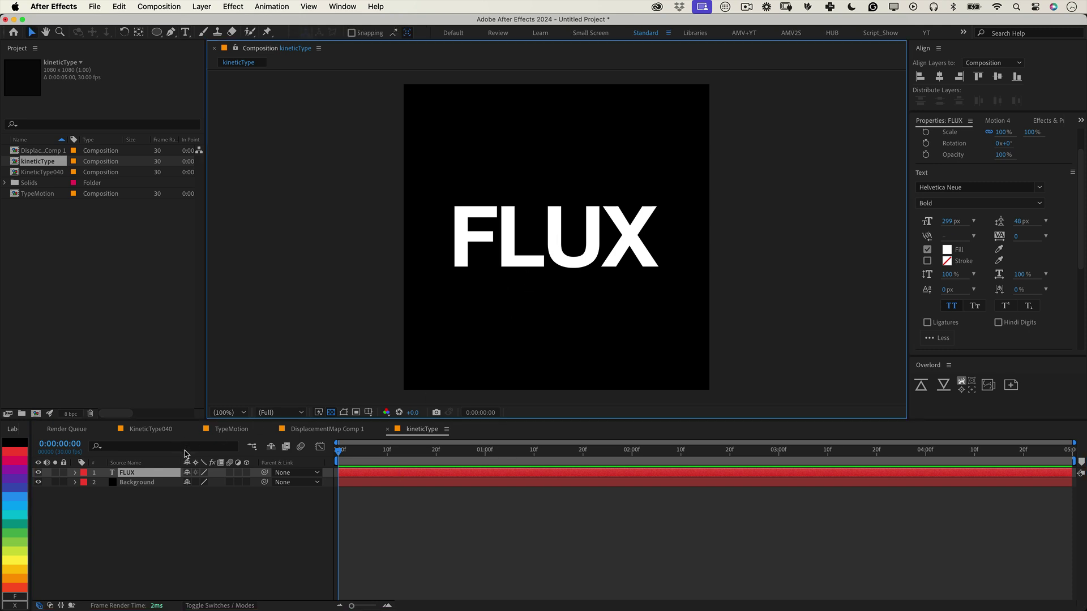
key(p)
click(104, 483)
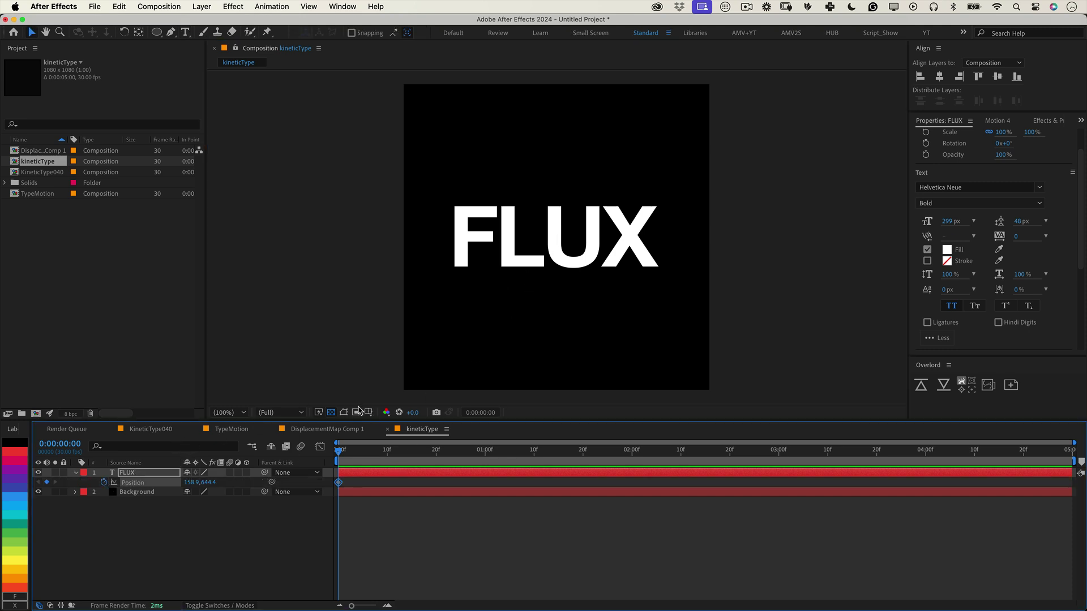
click(359, 411)
drag(616, 239, 619, 427)
click(343, 456)
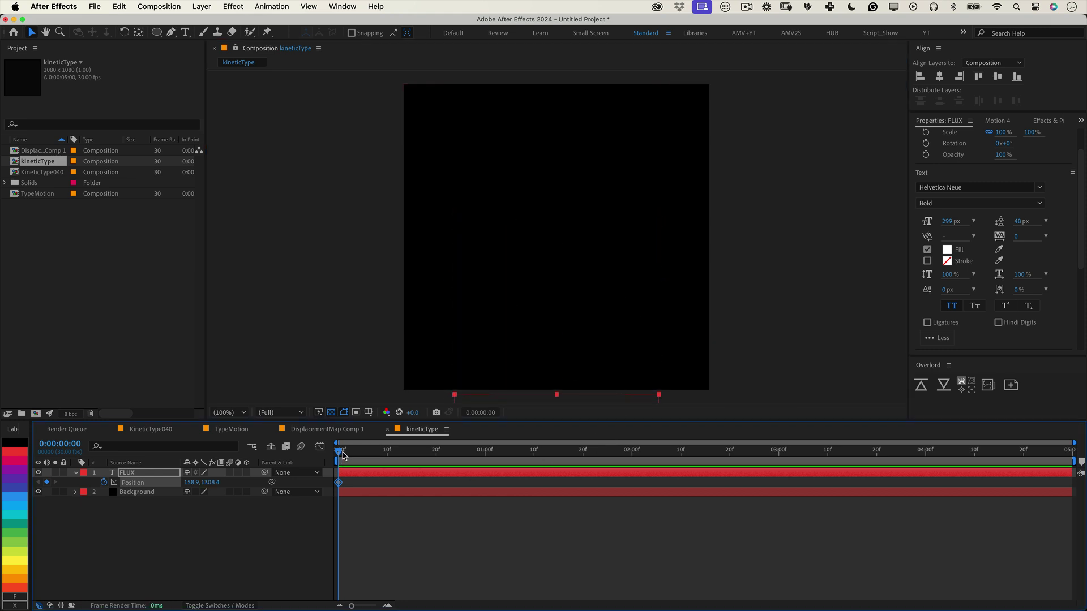
At 1 second, bring FLUX back to the vertical centre of the frame
drag(343, 455, 485, 453)
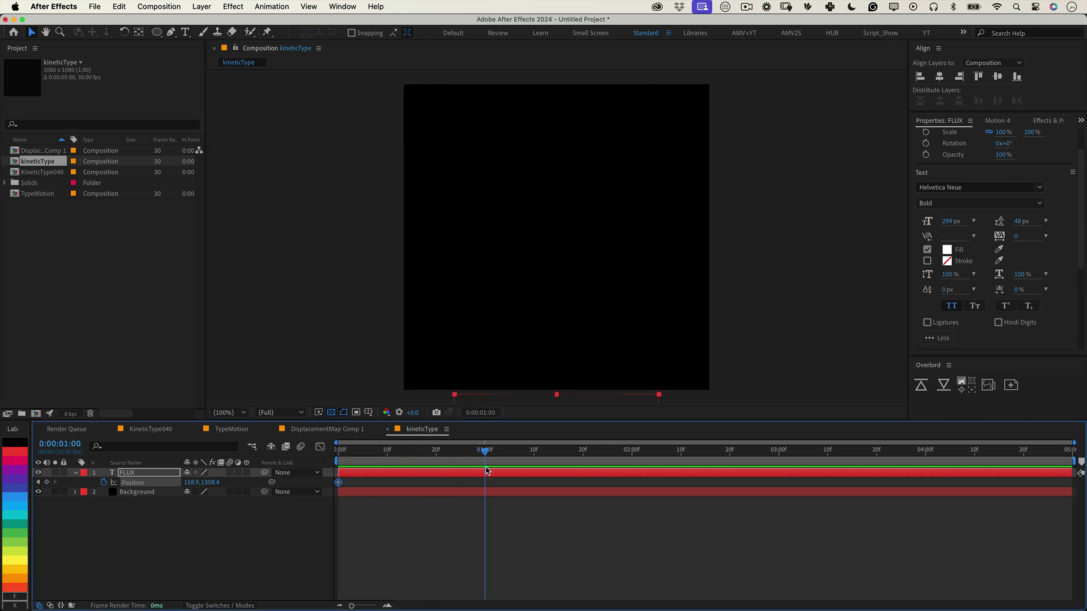
click(998, 76)
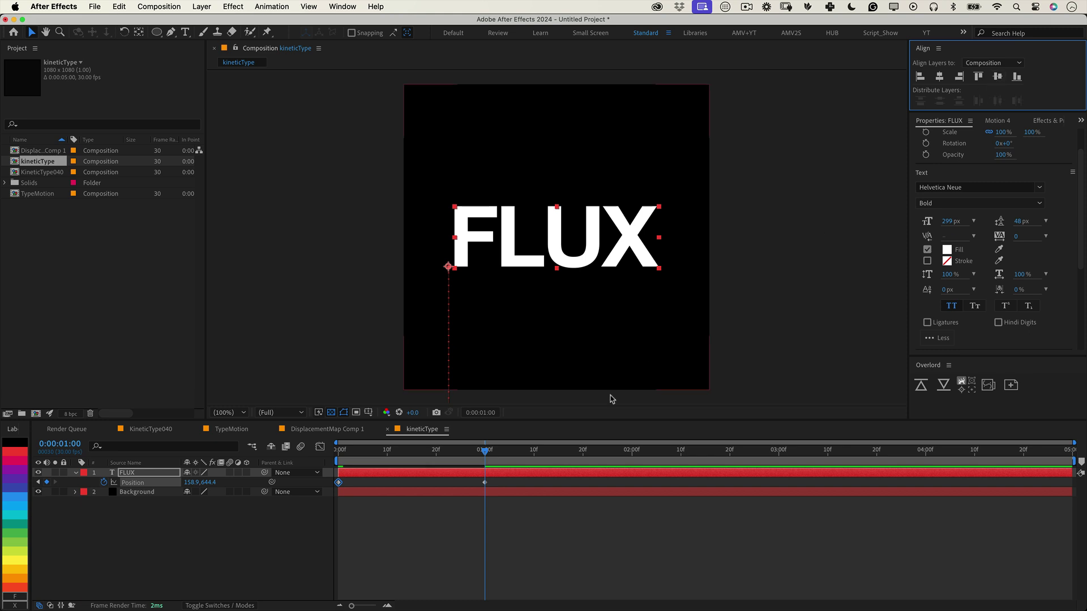
click(501, 482)
click(484, 482)
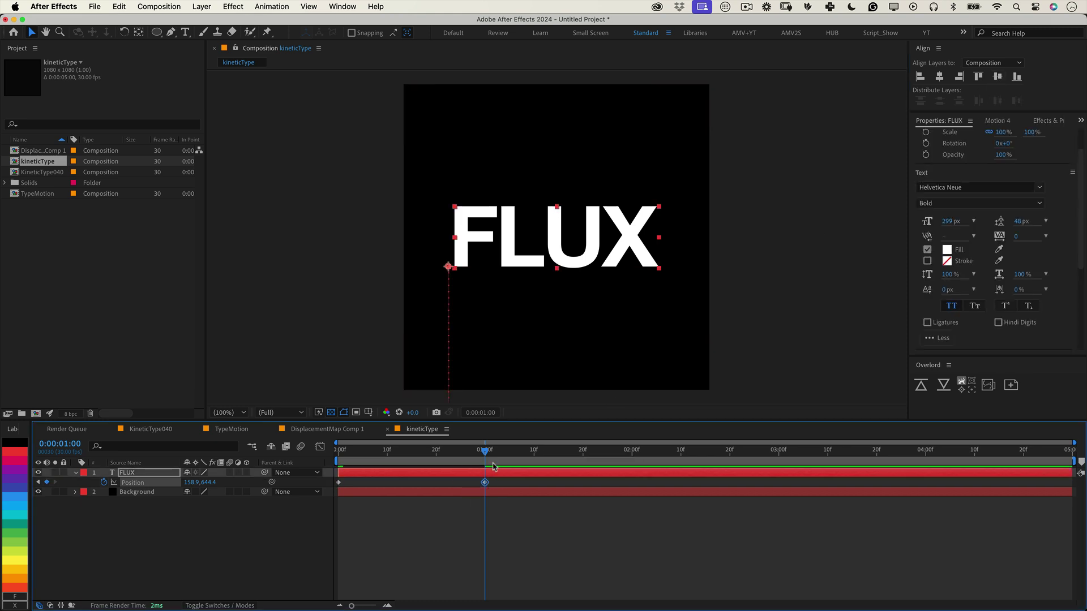
Hold FLUX centred with a keyframe at 2:15, then send it above the frame at 3:14
drag(486, 451, 702, 444)
key(super+v)
click(628, 515)
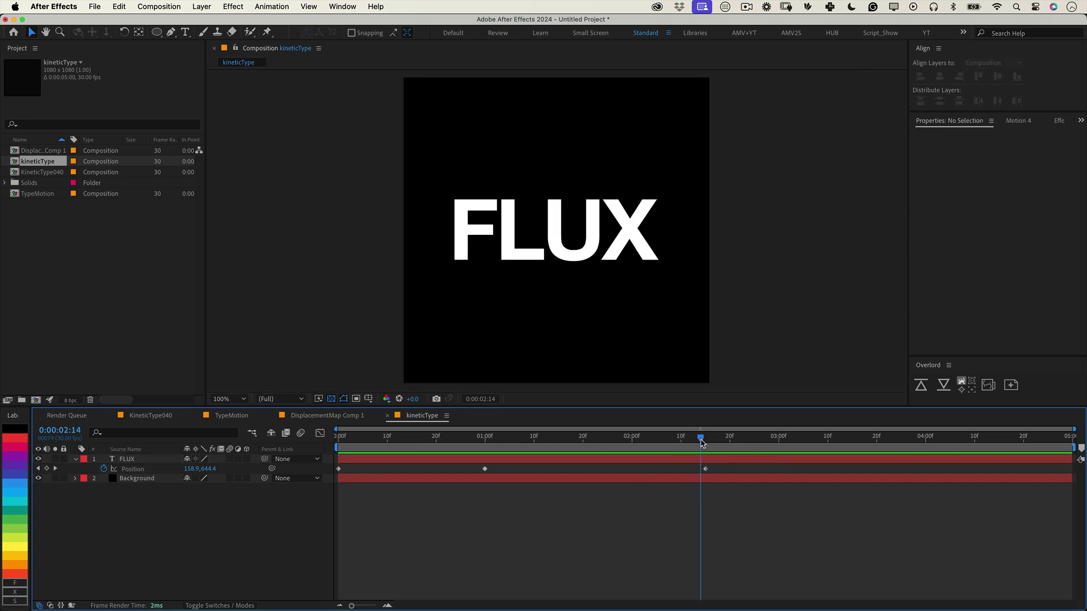
click(387, 605)
key(space)
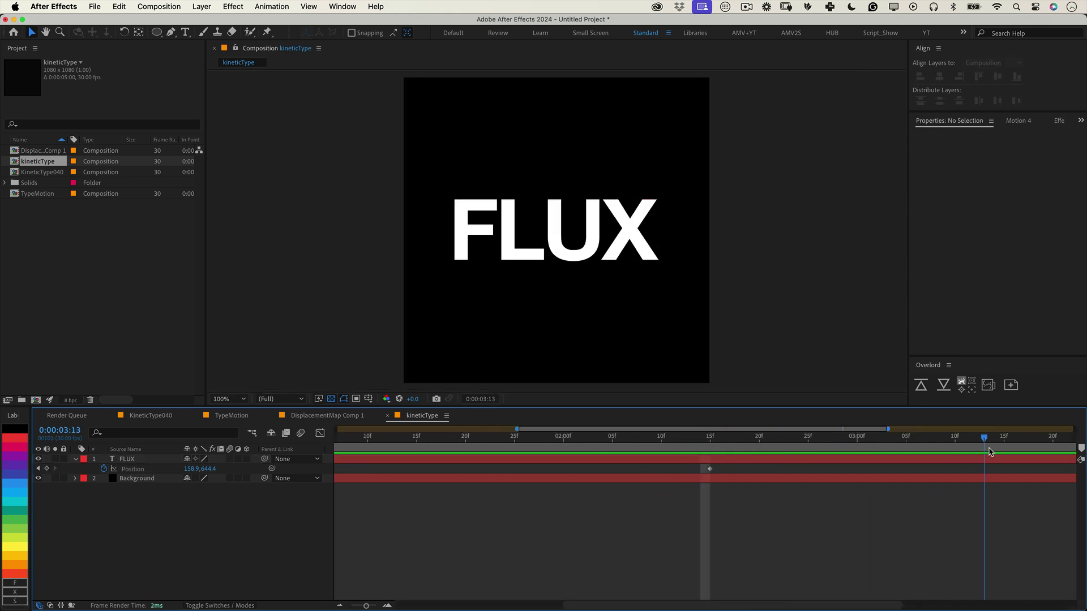
key(super+v)
key(minus)
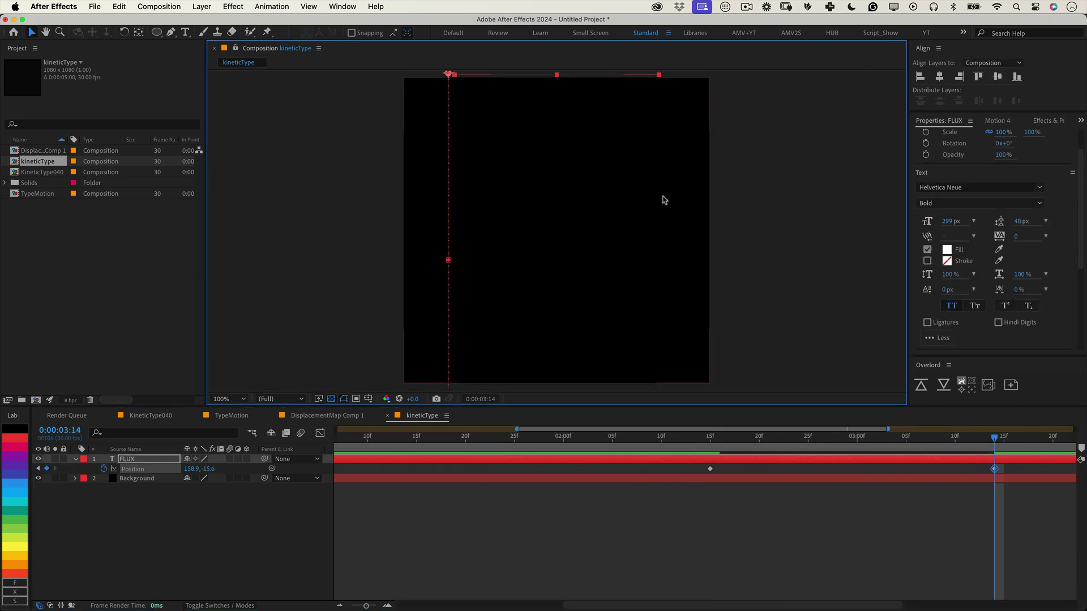
key(minus)
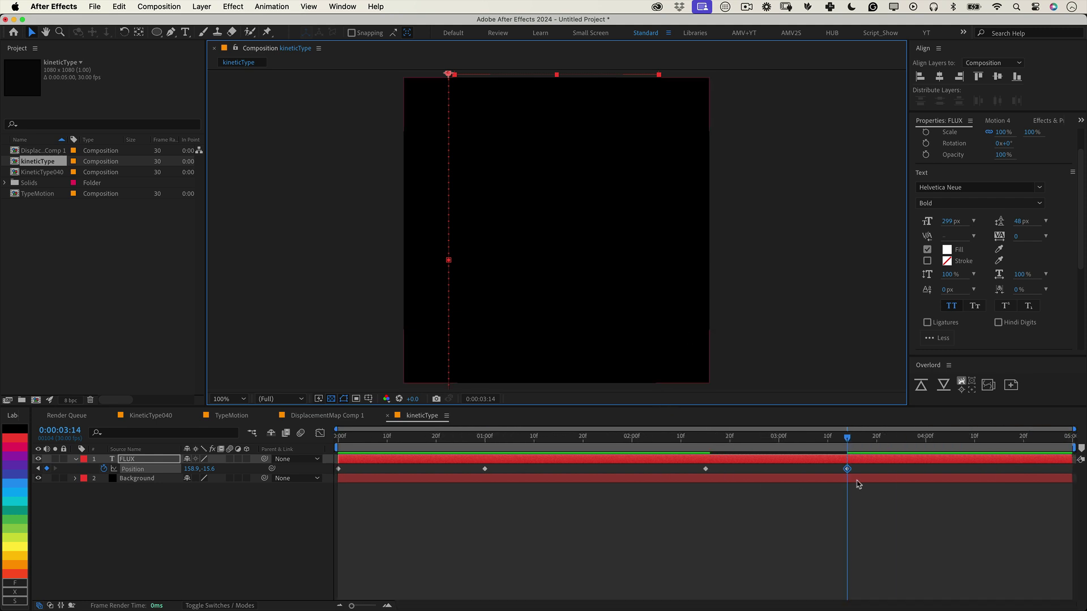
End the work area at 3:14 and Easy Ease all four Position keyframes to ~84% influence
drag(863, 465, 356, 499)
key(n)
key(Home)
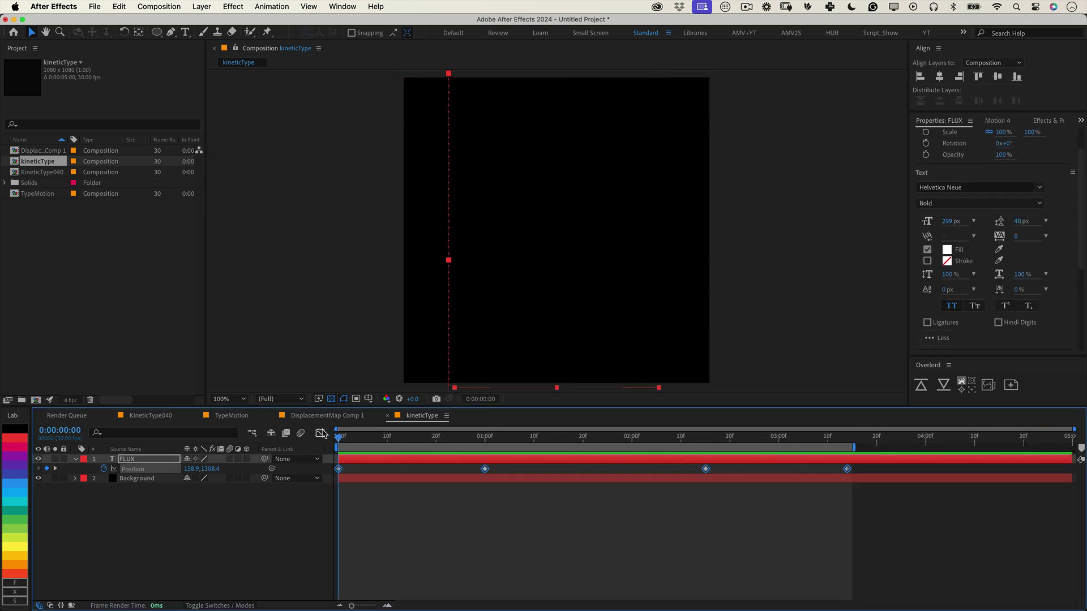
key(shift+F3)
key(F9)
drag(365, 572, 428, 573)
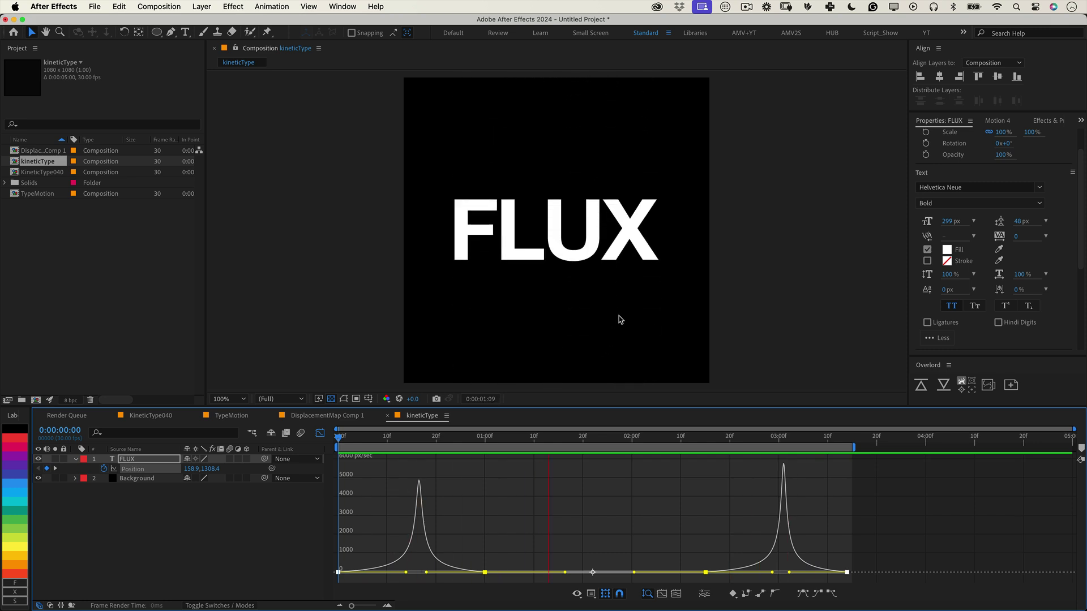
click(320, 433)
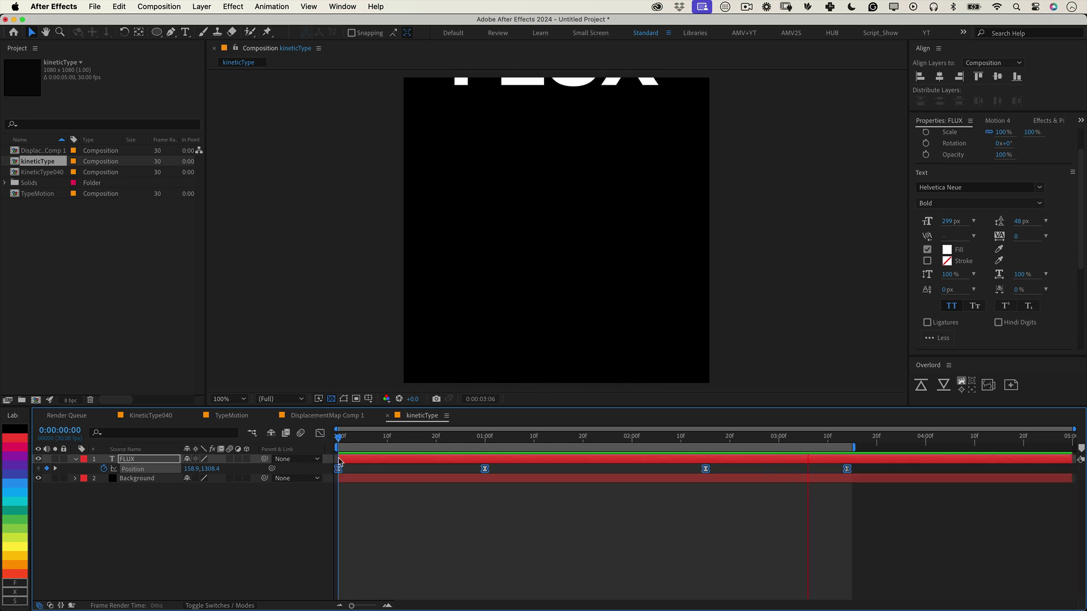
Add a new adjustment layer above the FLUX text
right_click(222, 527)
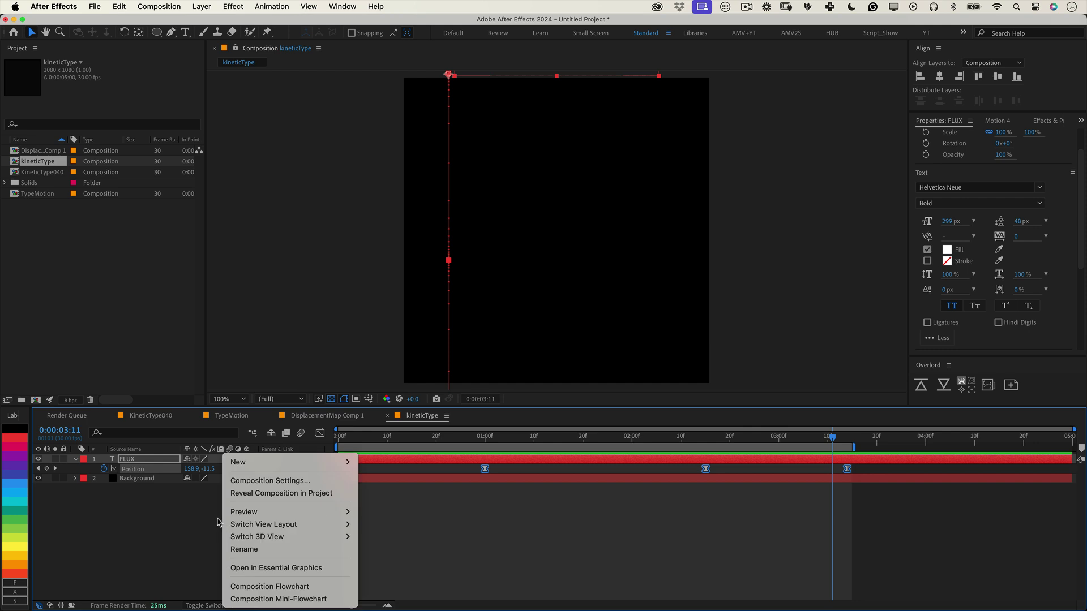
mouse_move(272, 462)
click(356, 556)
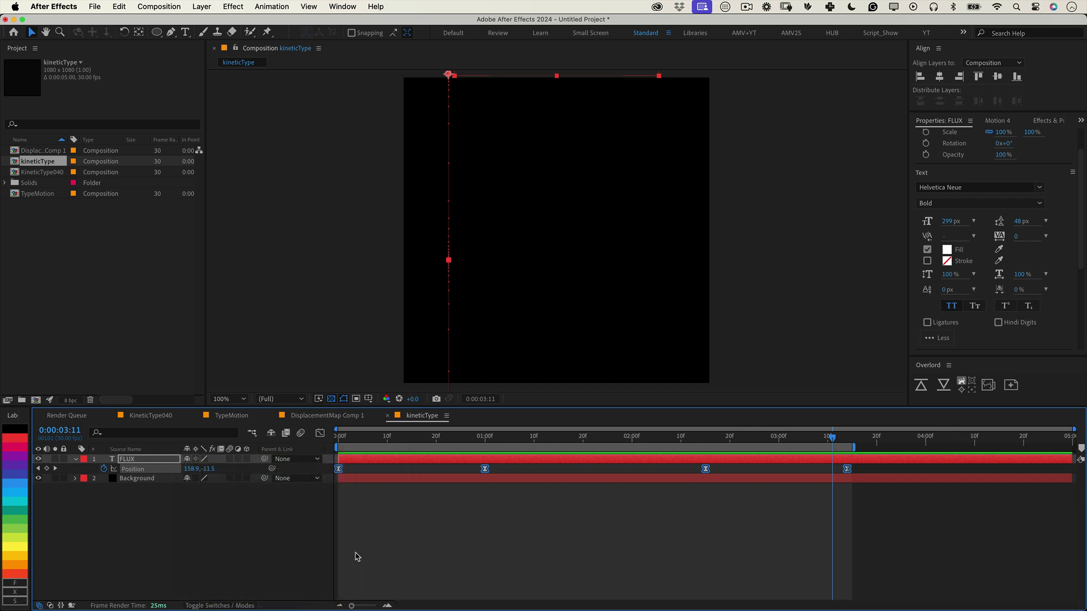
Apply the Time Displacement effect (1.0 s, 60 fps) to the adjustment layer
click(237, 6)
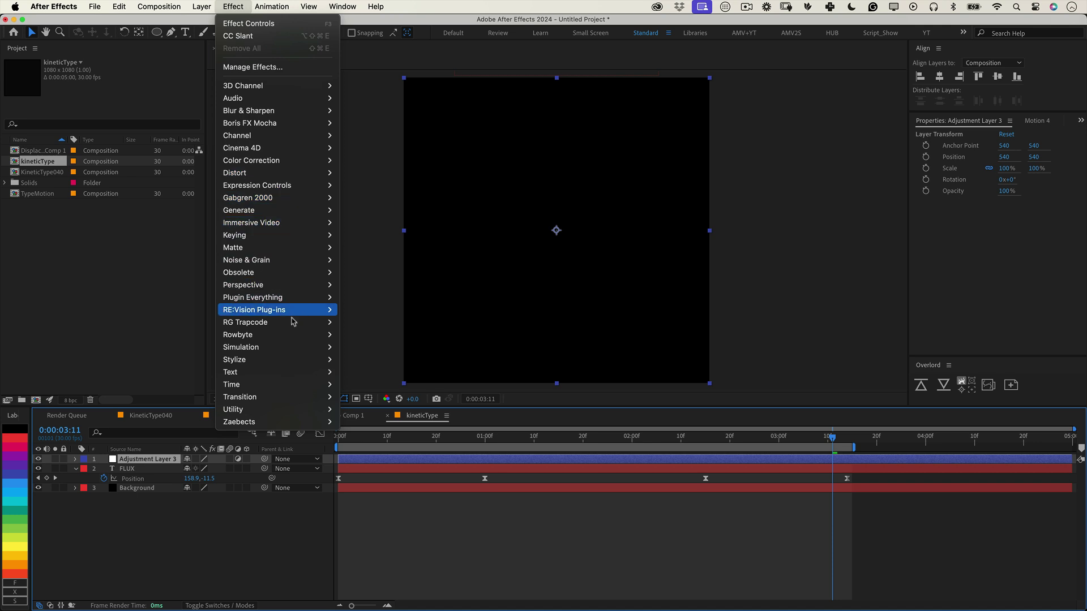
mouse_move(293, 385)
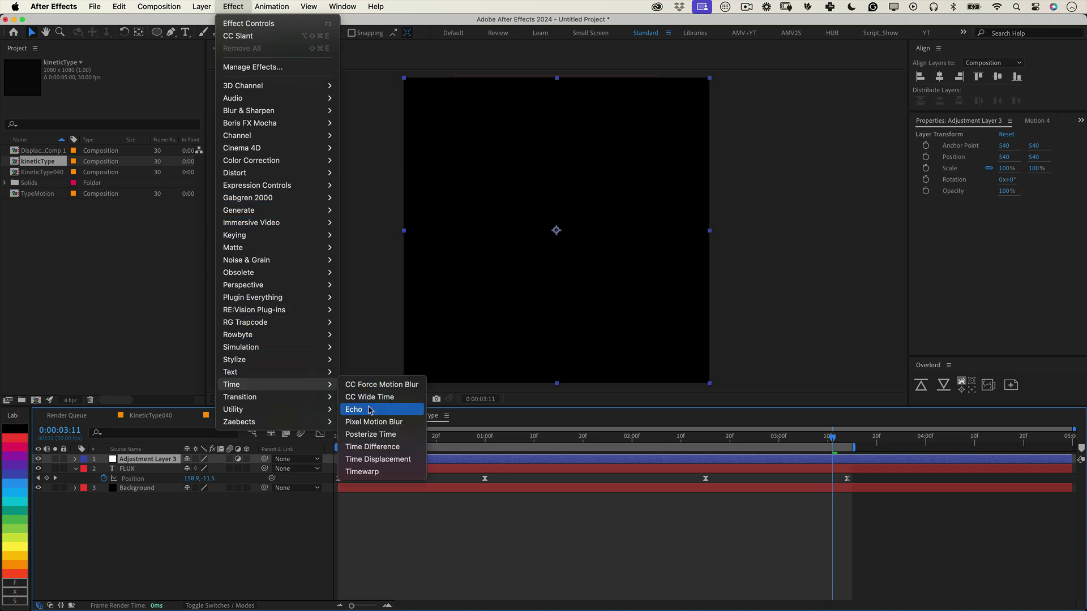
click(374, 459)
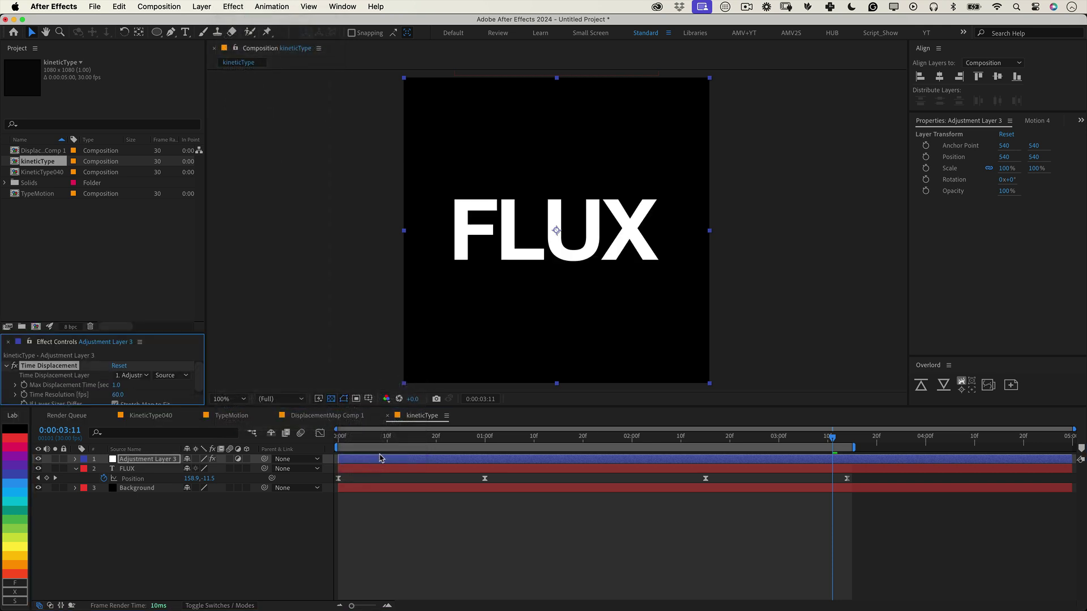
drag(119, 334, 116, 243)
click(423, 538)
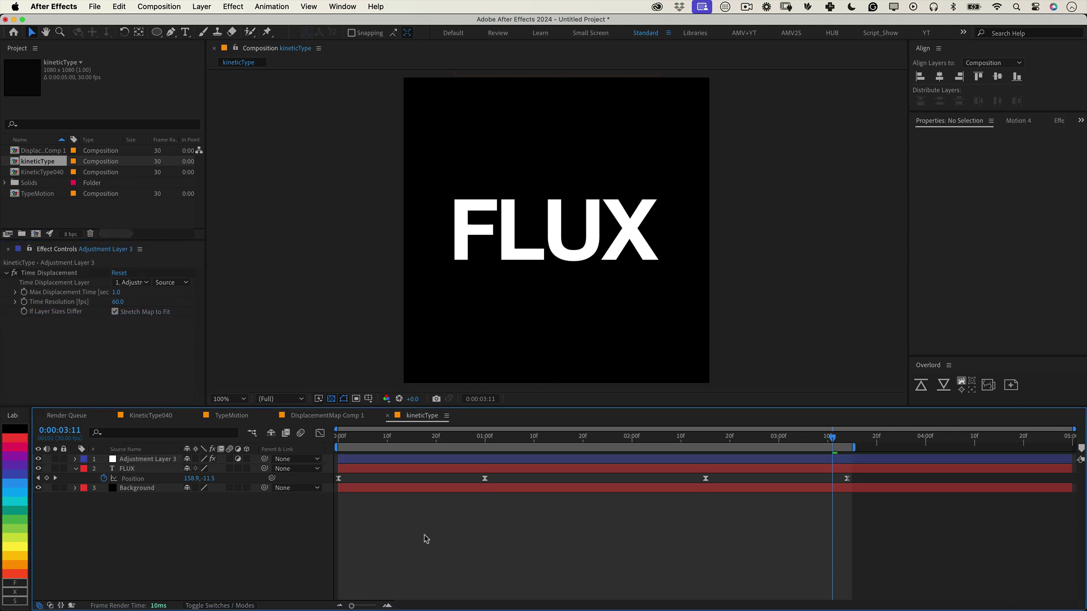
Create a new solid layer named DisplacementMap
right_click(205, 523)
mouse_move(295, 459)
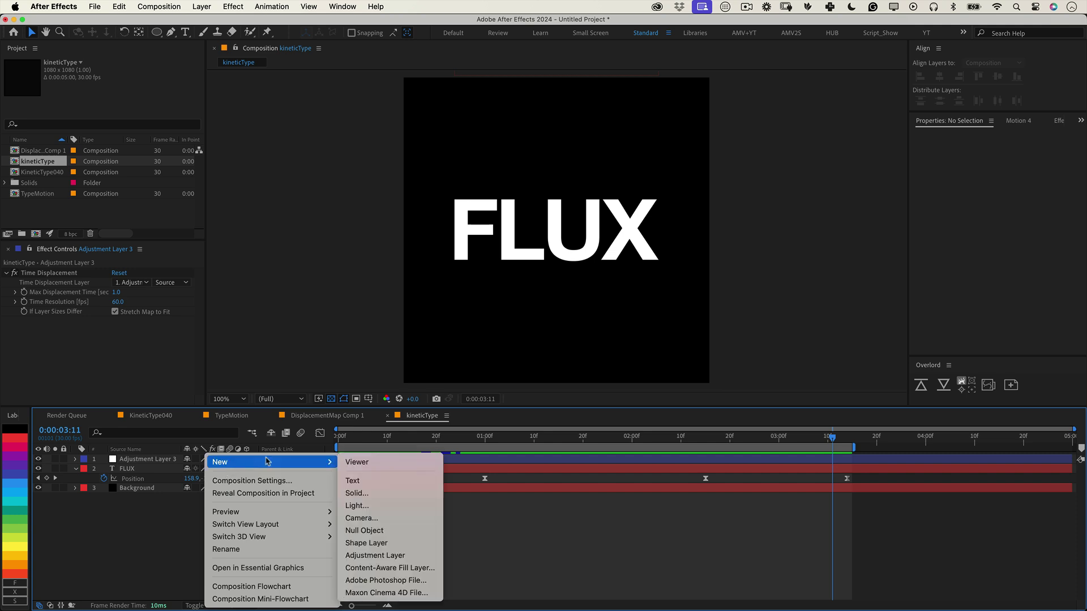
click(354, 494)
text(Displacemen)
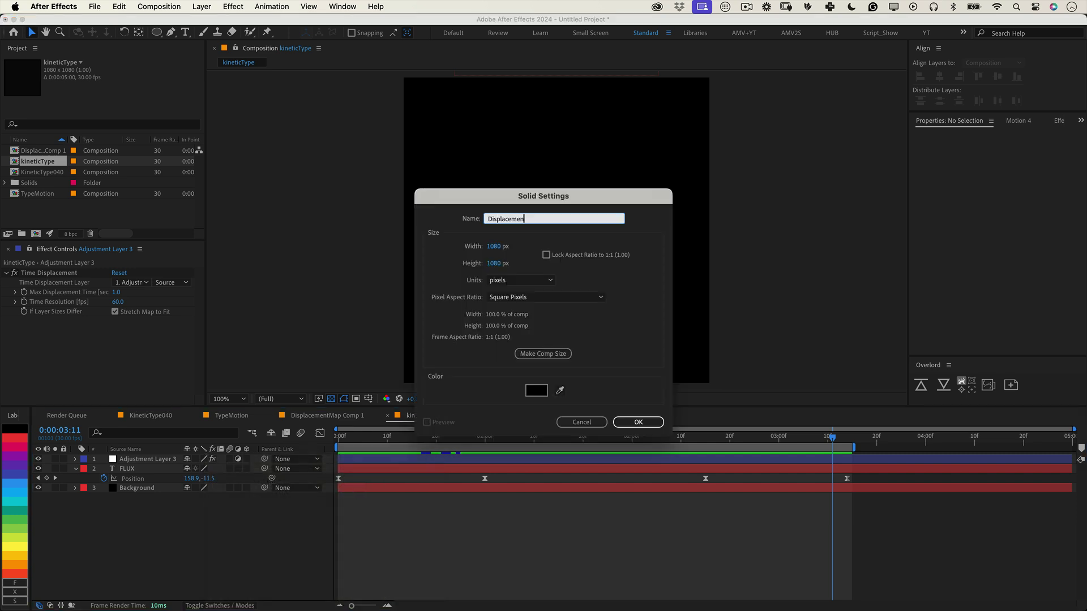
text(tMap)
click(634, 421)
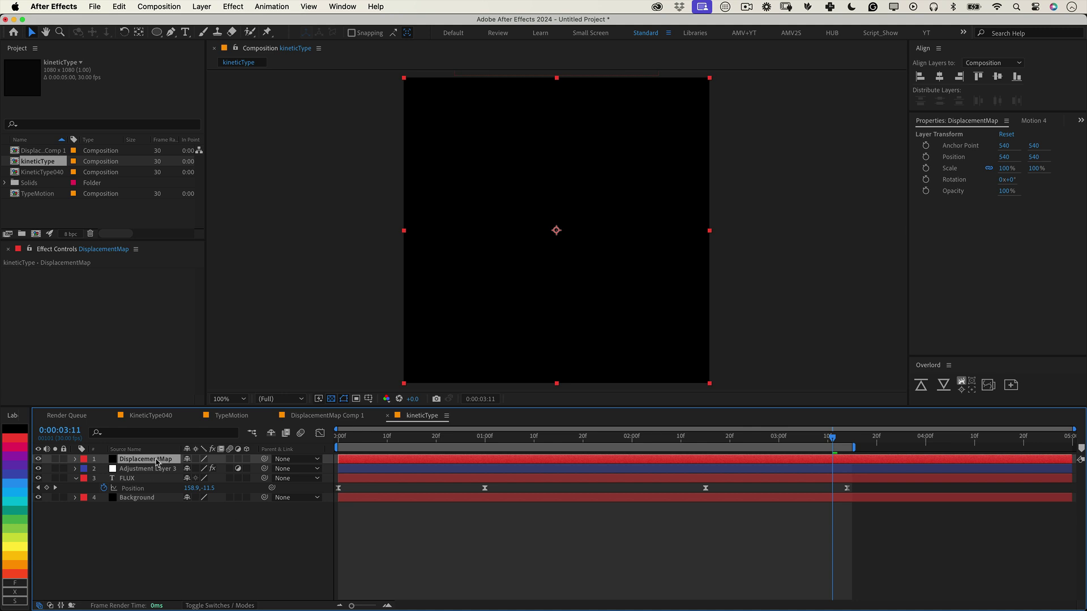
Apply a Gradient Ramp to DisplacementMap running horizontally from 0,540 to 1080,540
click(233, 6)
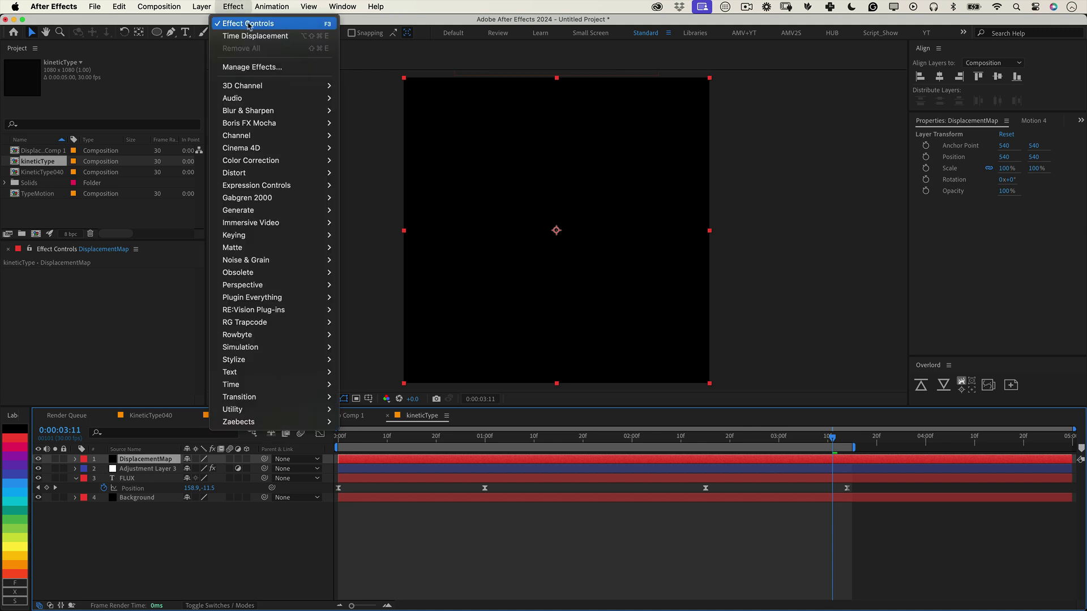
mouse_move(289, 212)
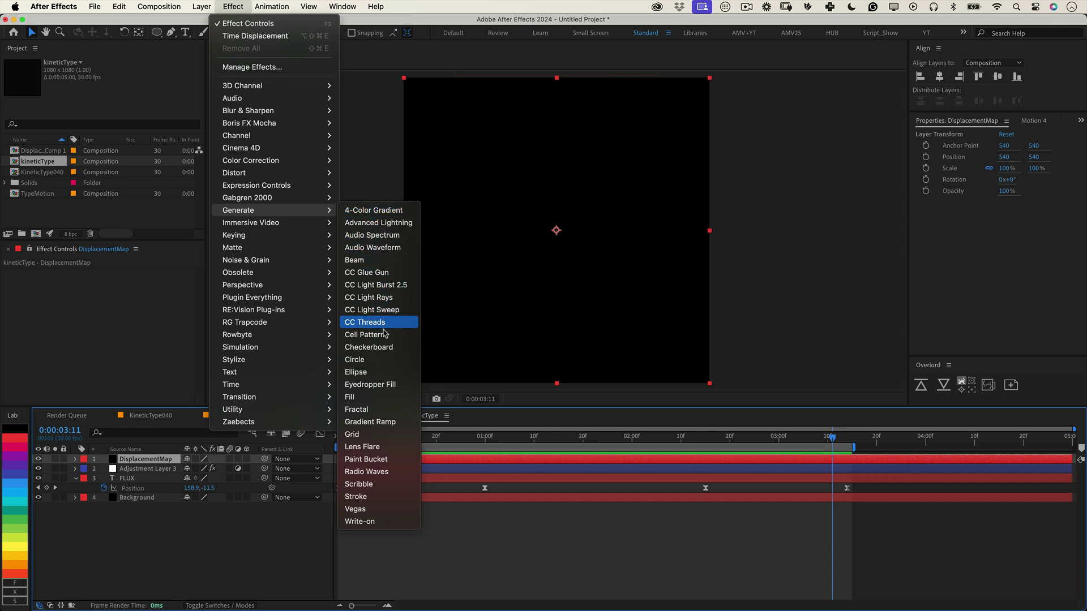
click(377, 422)
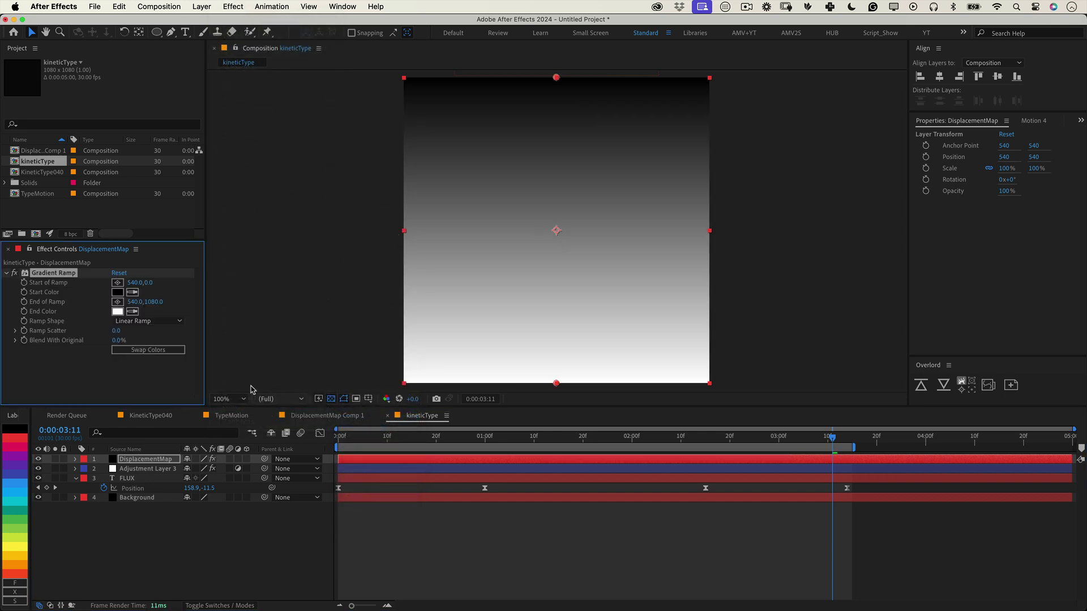
click(136, 283)
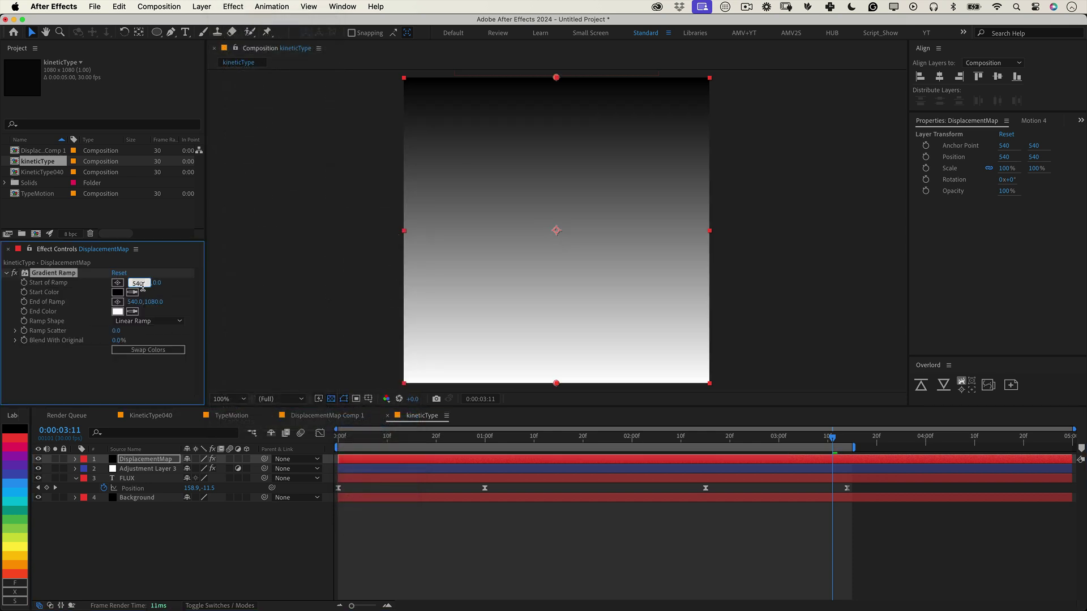
text(0)
key(Tab)
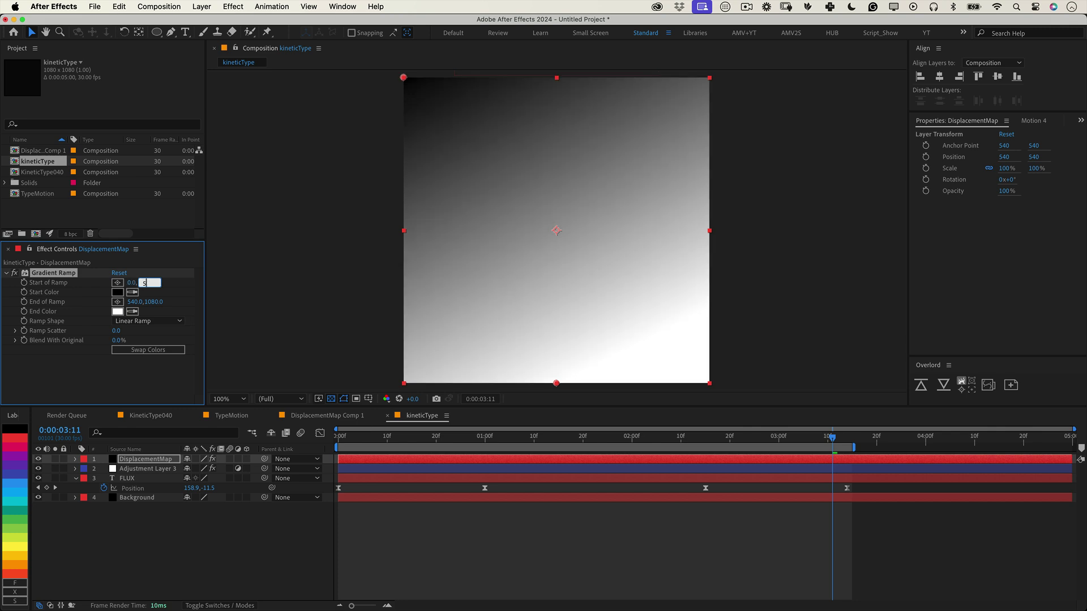
key(Tab)
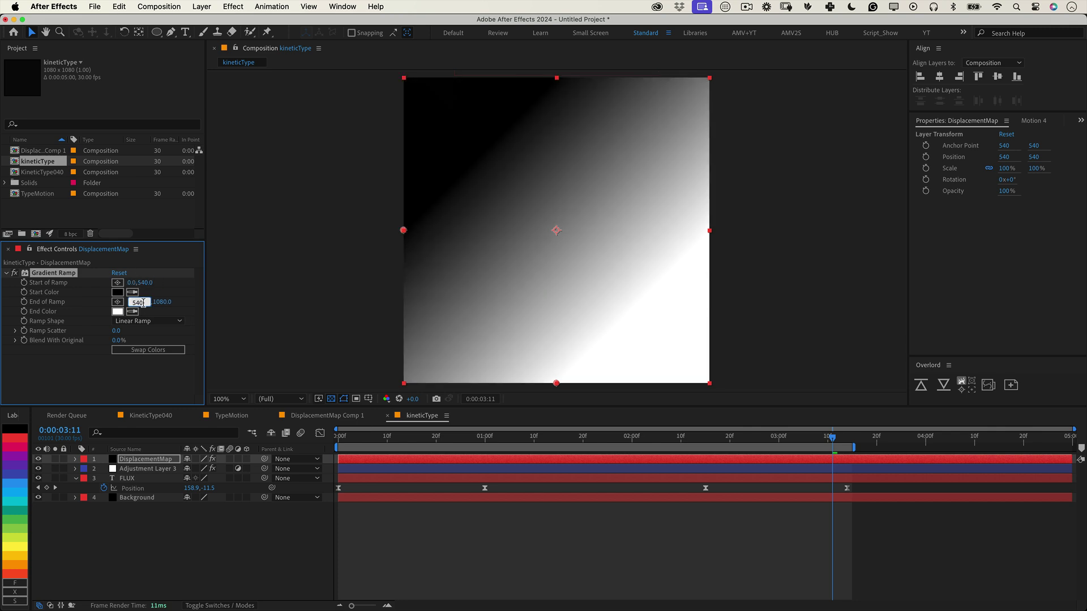
text(1080)
key(Tab)
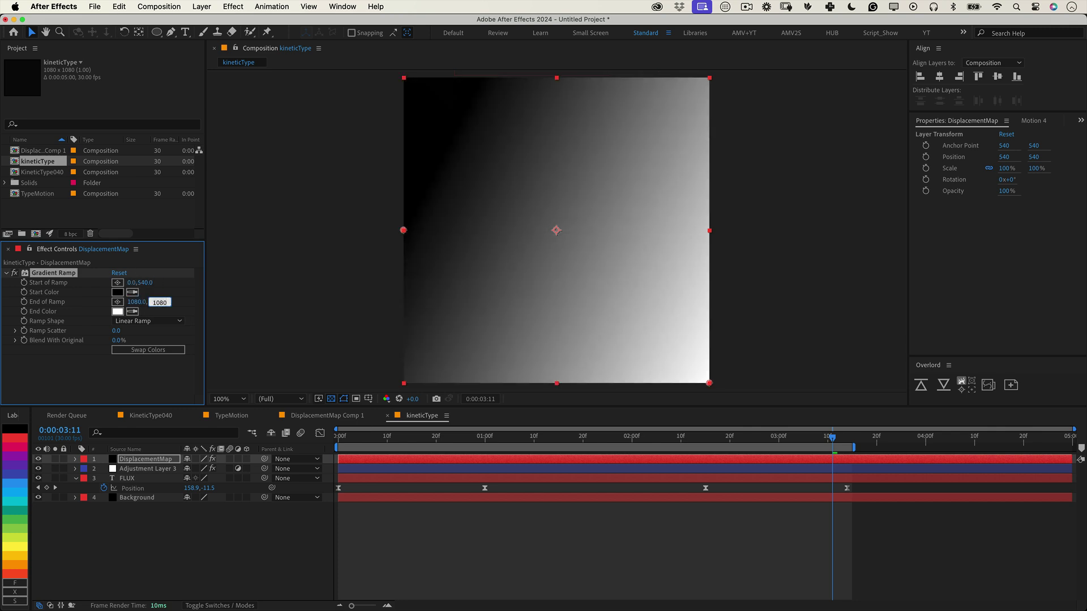
text(540)
key(Return)
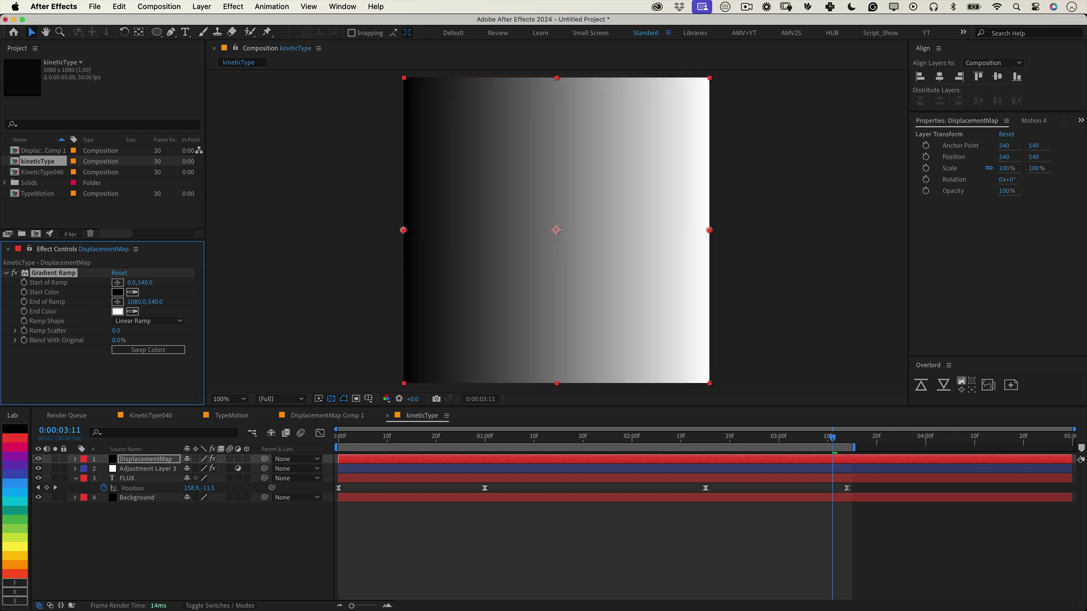
Darken the gradient's end colour to grey and swap colours so it runs grey to black
click(118, 312)
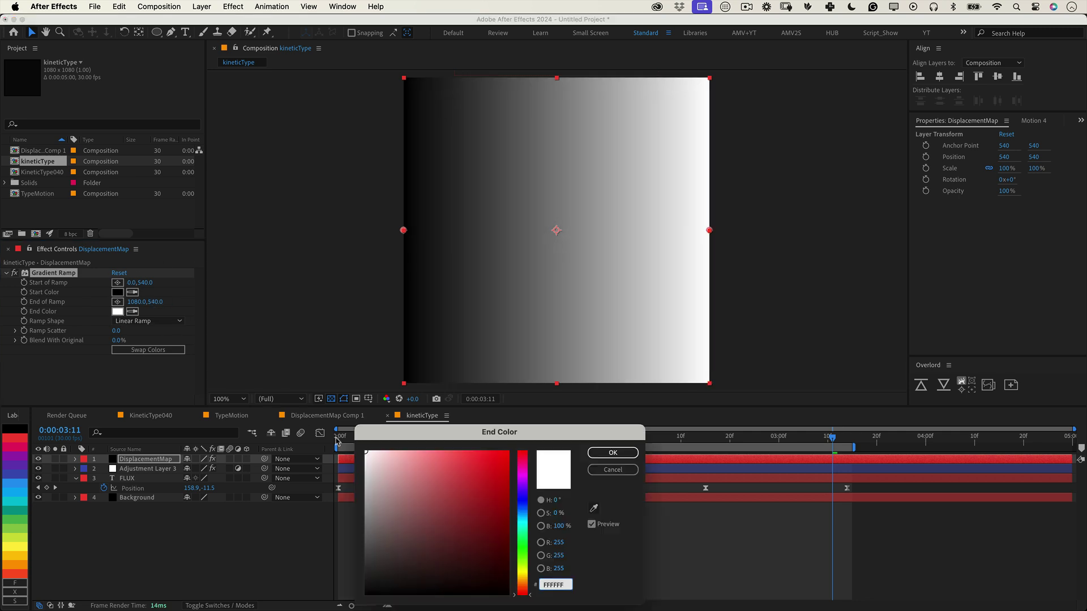
drag(372, 471, 354, 517)
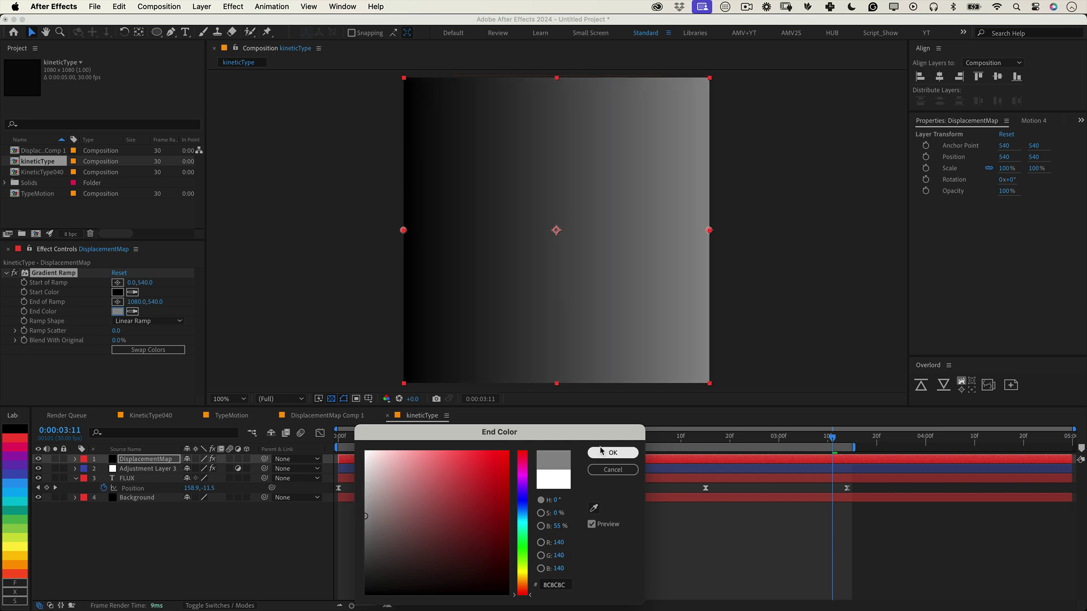
key(Return)
click(148, 350)
click(266, 510)
key(Home)
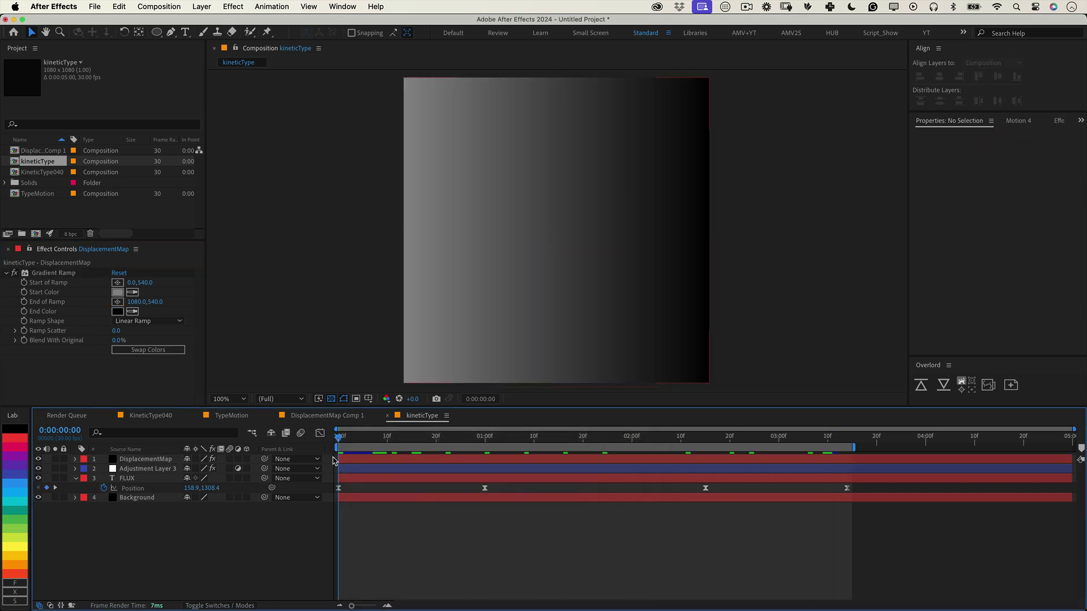
Posterize the DisplacementMap gradient at level 20 and move the layer below Background
click(156, 461)
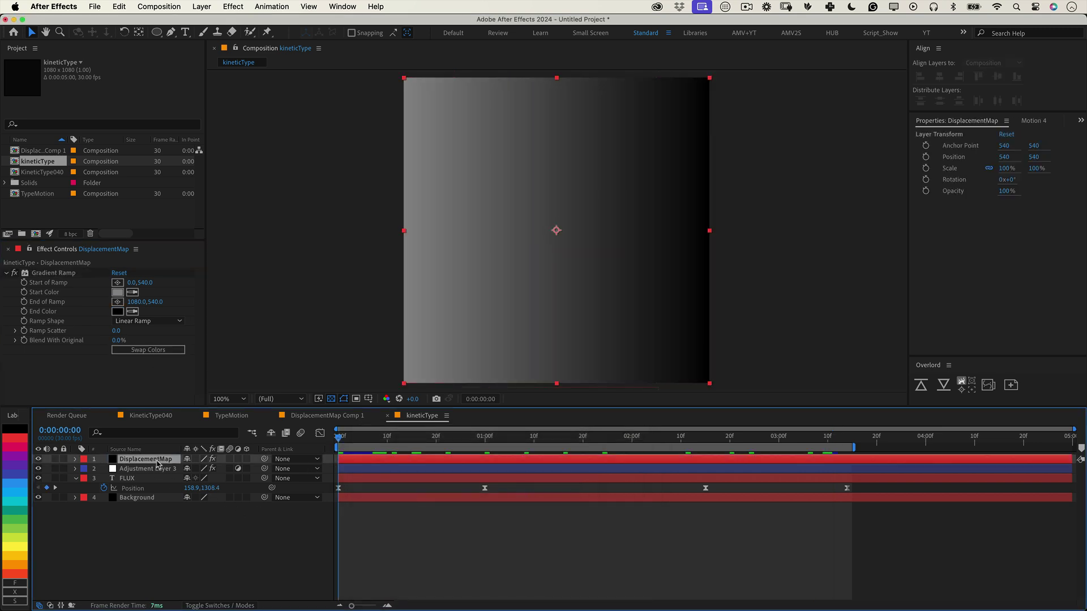
click(237, 7)
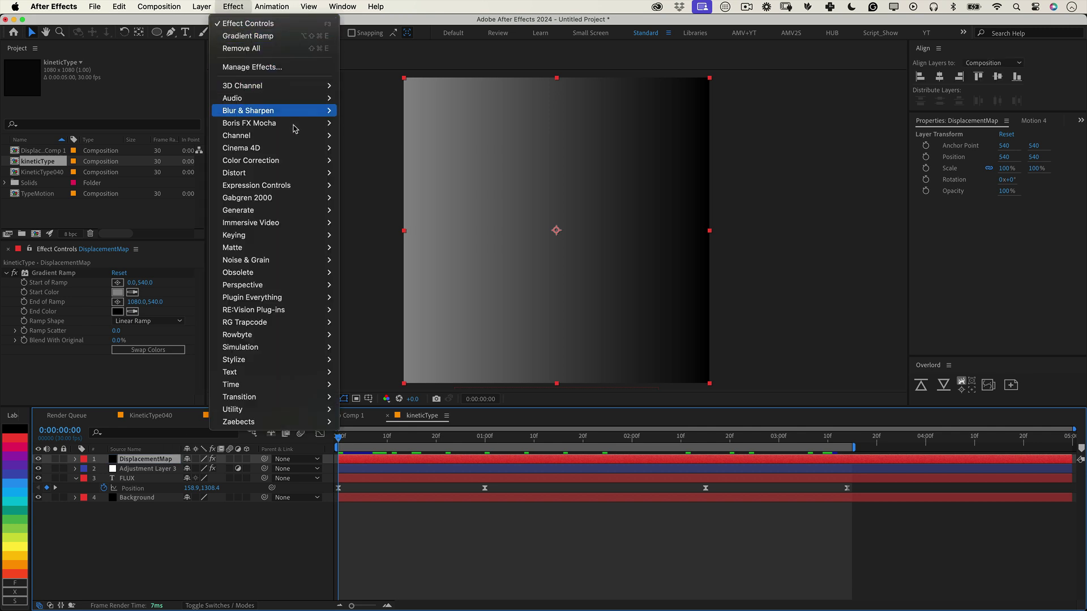
mouse_move(312, 360)
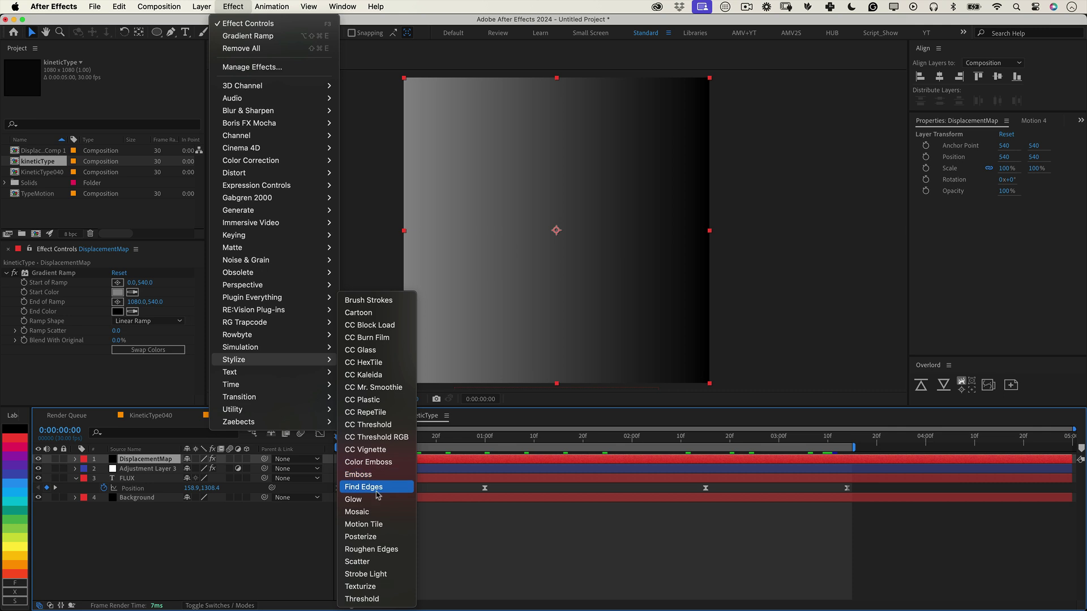
click(372, 536)
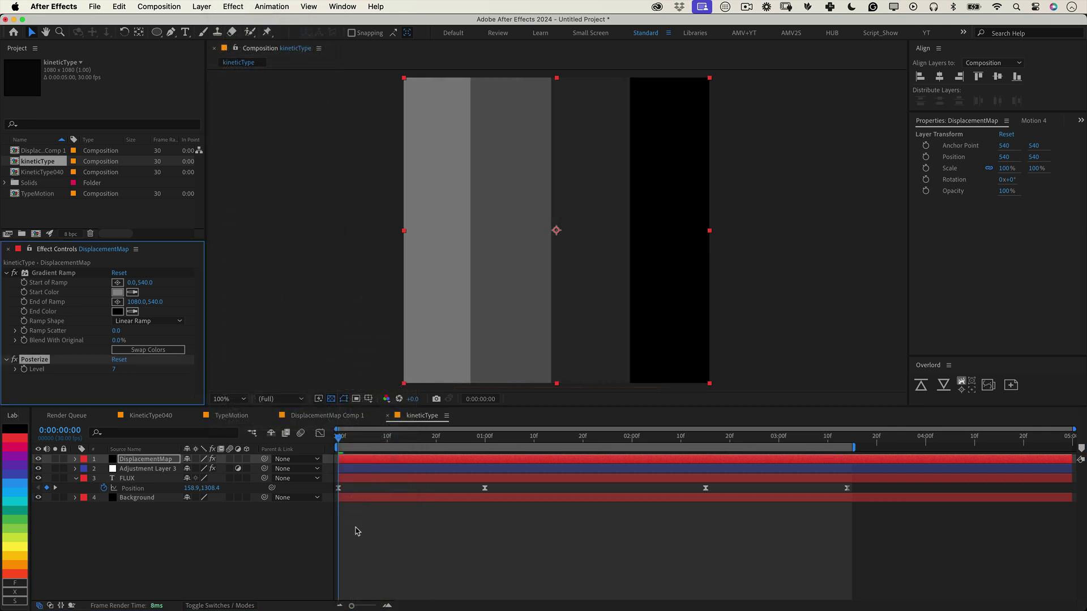
click(114, 371)
text(20)
key(Return)
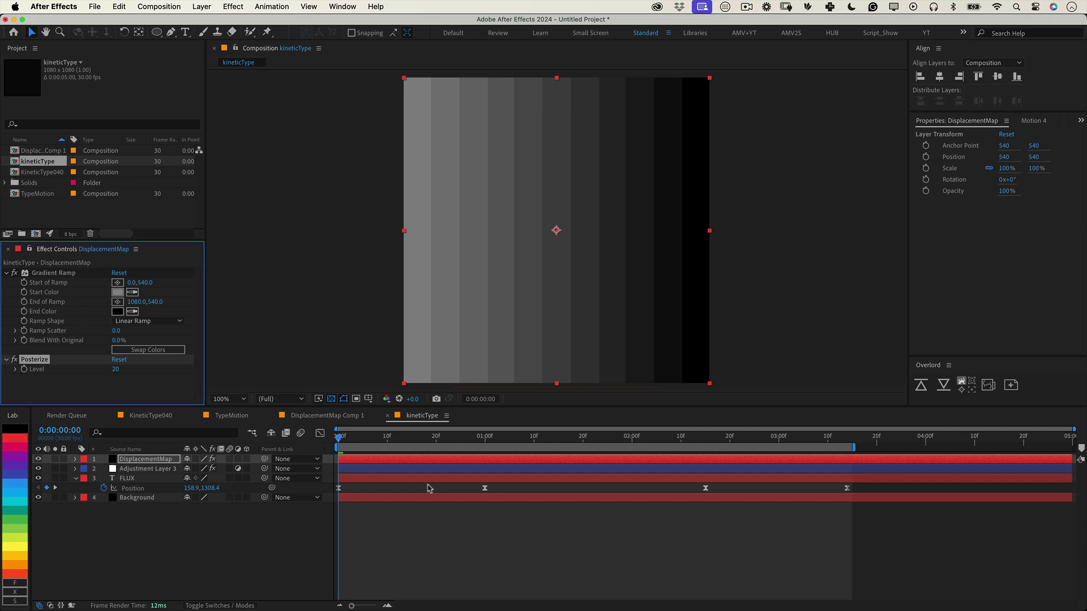
click(433, 544)
drag(153, 461, 161, 541)
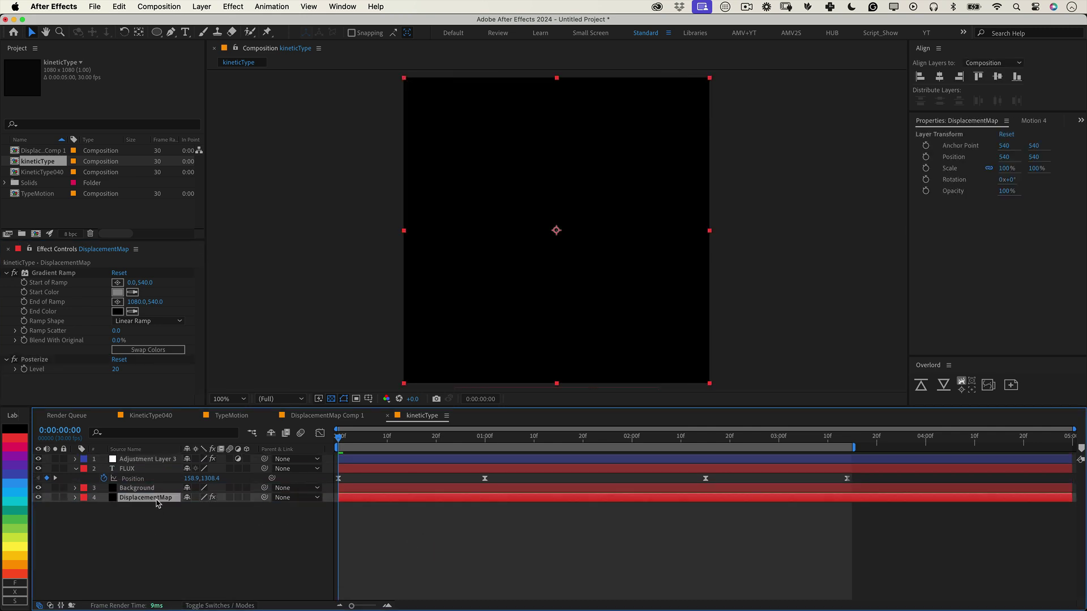
Pre-compose the DisplacementMap layer into a new composition also named DisplacementMap
right_click(155, 502)
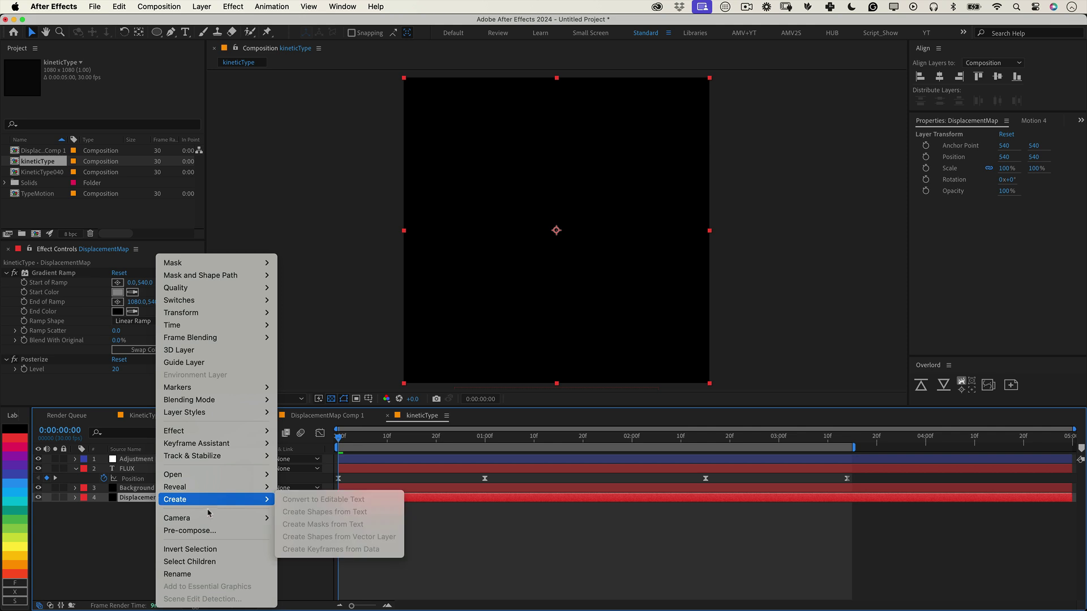
click(214, 532)
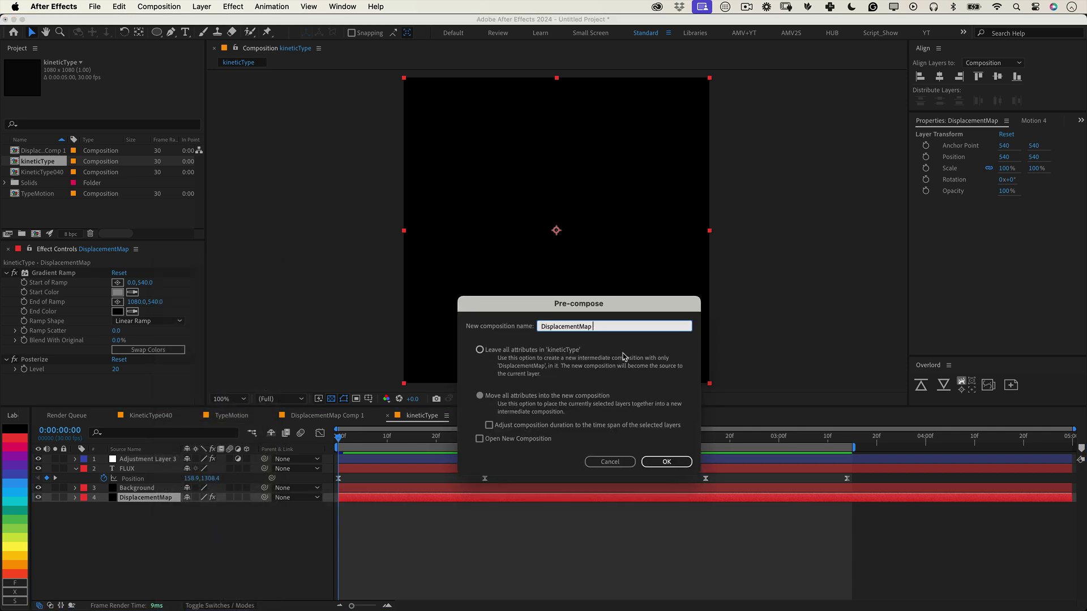
click(661, 459)
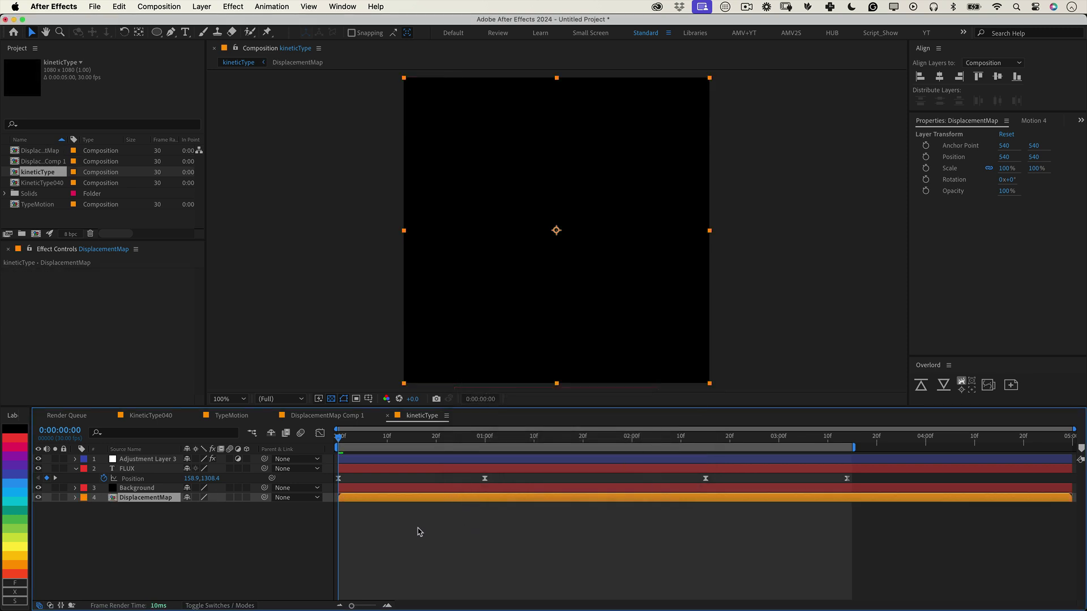
Set Adjustment Layer 3's Time Displacement Layer to DisplacementMap
click(166, 463)
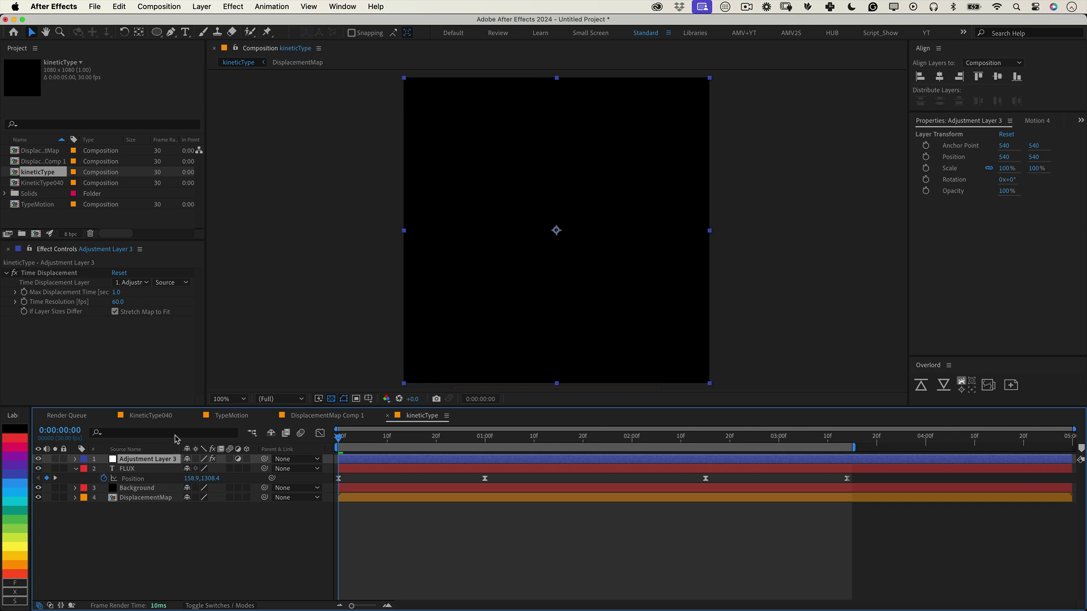
click(133, 285)
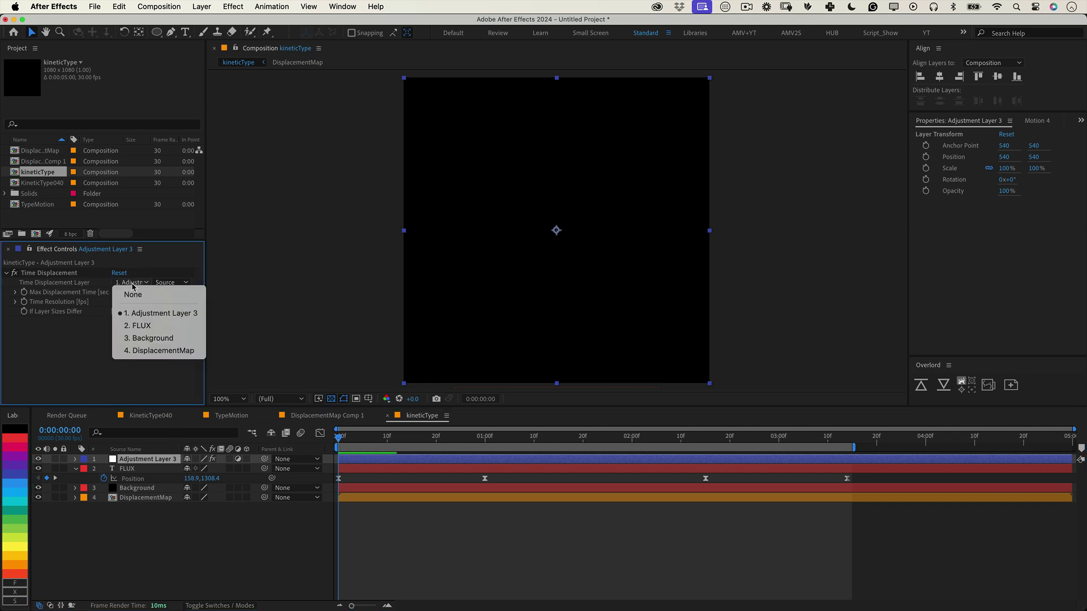
click(154, 351)
Extend the work area to 4:00, preview it, and move DisplacementMap above Background
click(383, 507)
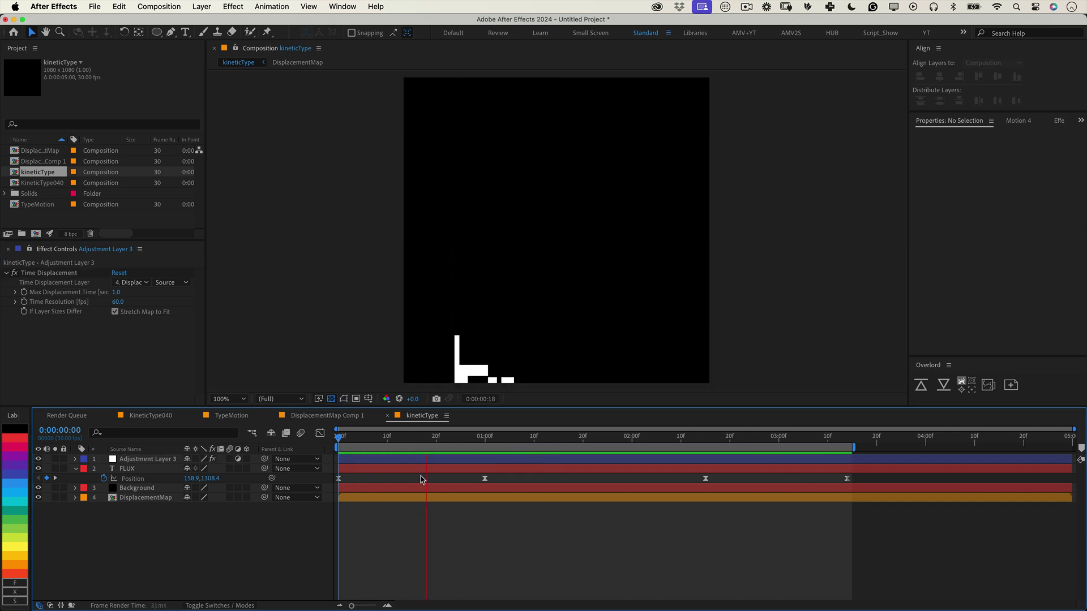
drag(854, 447, 926, 447)
key(space)
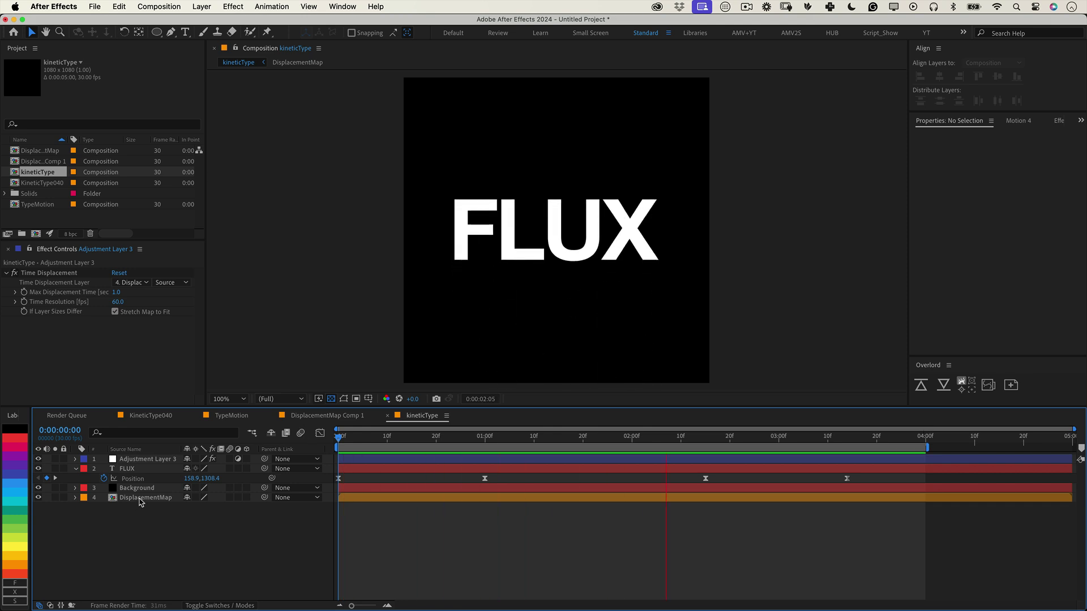
drag(141, 501, 139, 477)
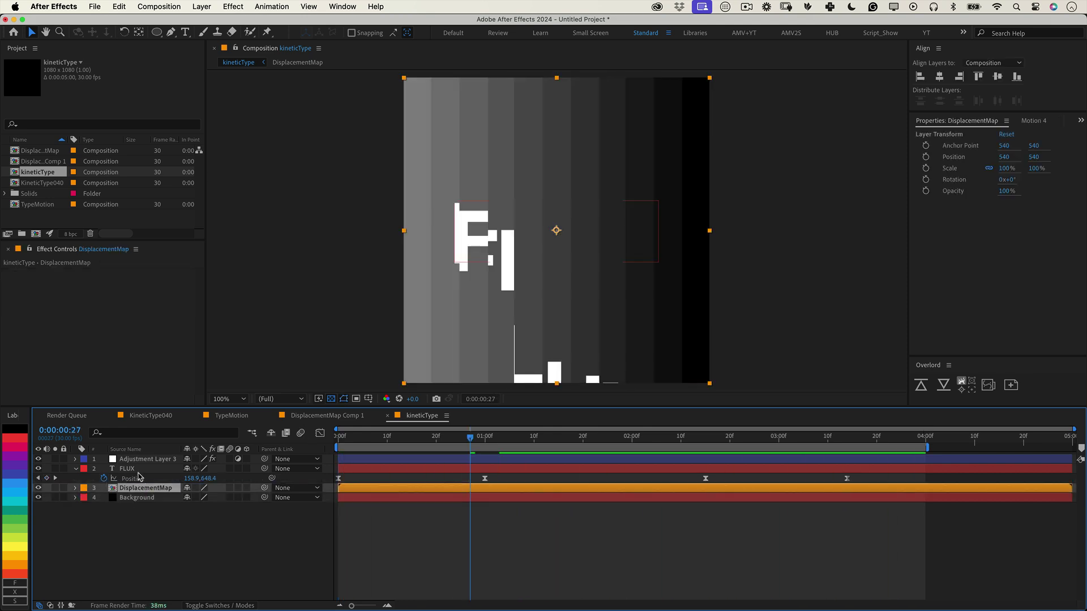
Hide the DisplacementMap layer by turning off its visibility
shift+click(134, 460)
click(142, 543)
click(37, 488)
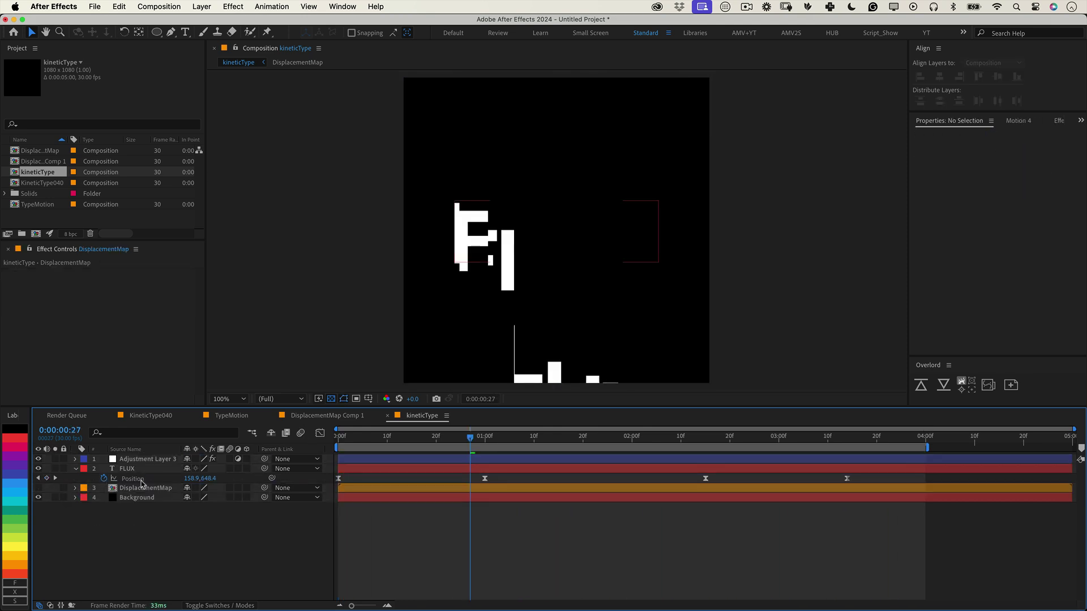
Pre-compose the top three layers into a new composition named KineticMotion
click(140, 488)
shift+click(134, 460)
right_click(133, 462)
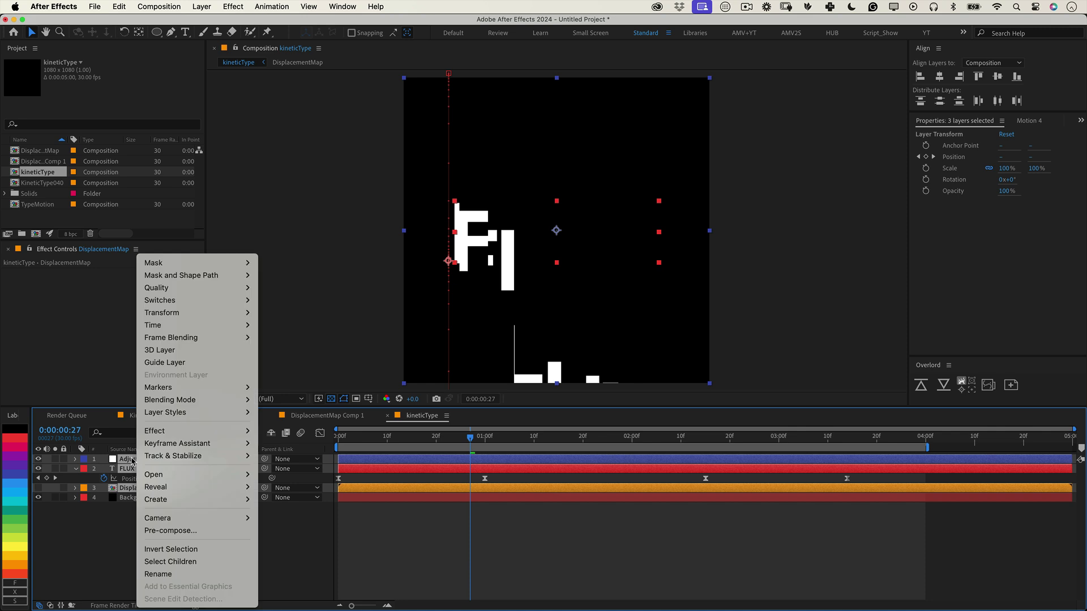
click(226, 531)
text(KineticMotion)
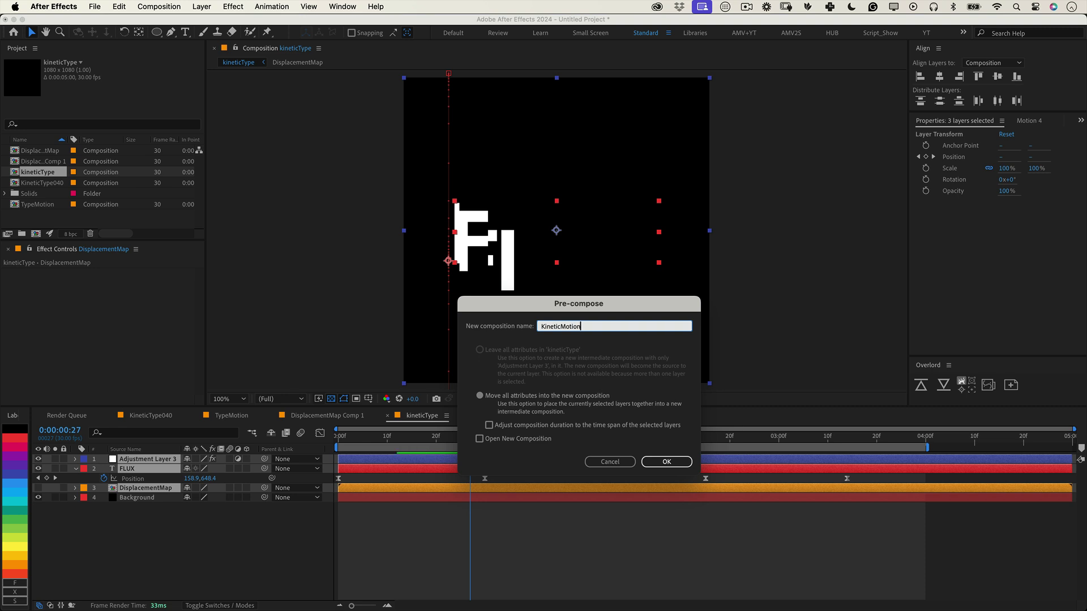
key(Return)
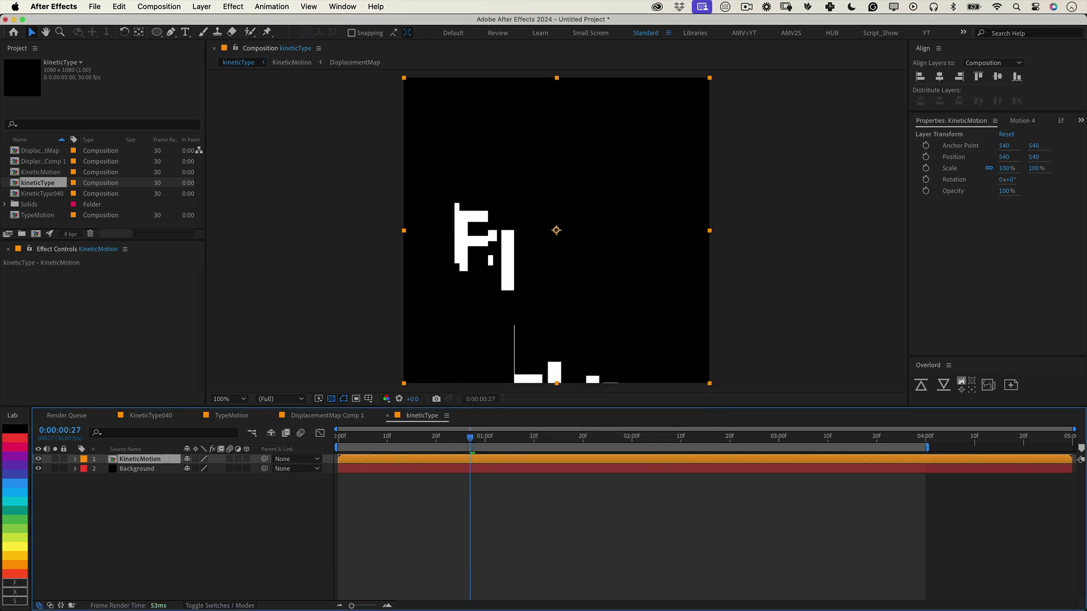
Apply the CC Slant effect to KineticMotion with Slant set to 30
click(235, 9)
mouse_move(281, 170)
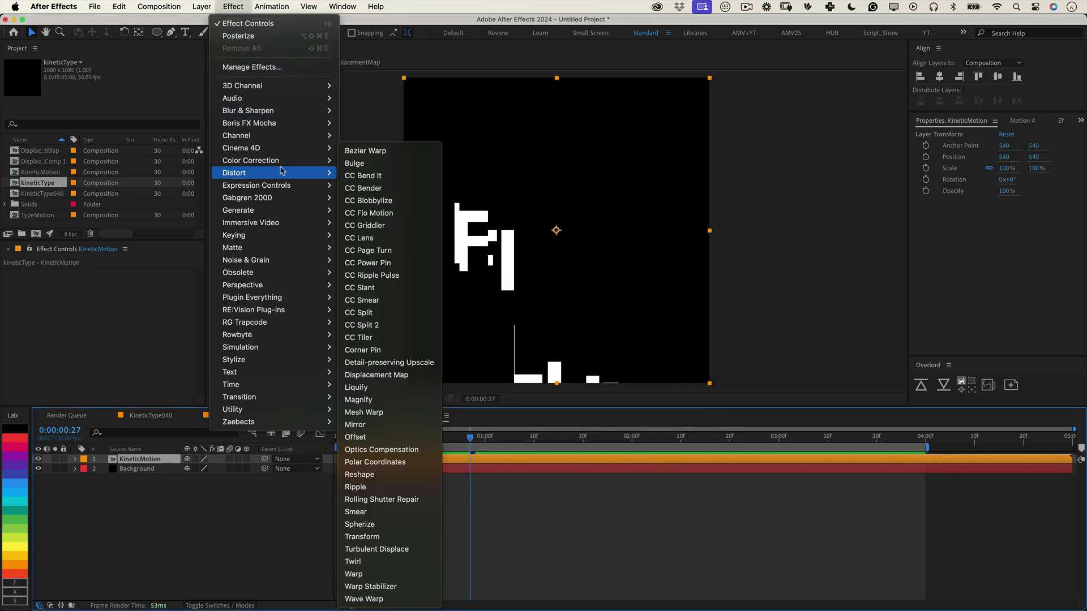
click(393, 288)
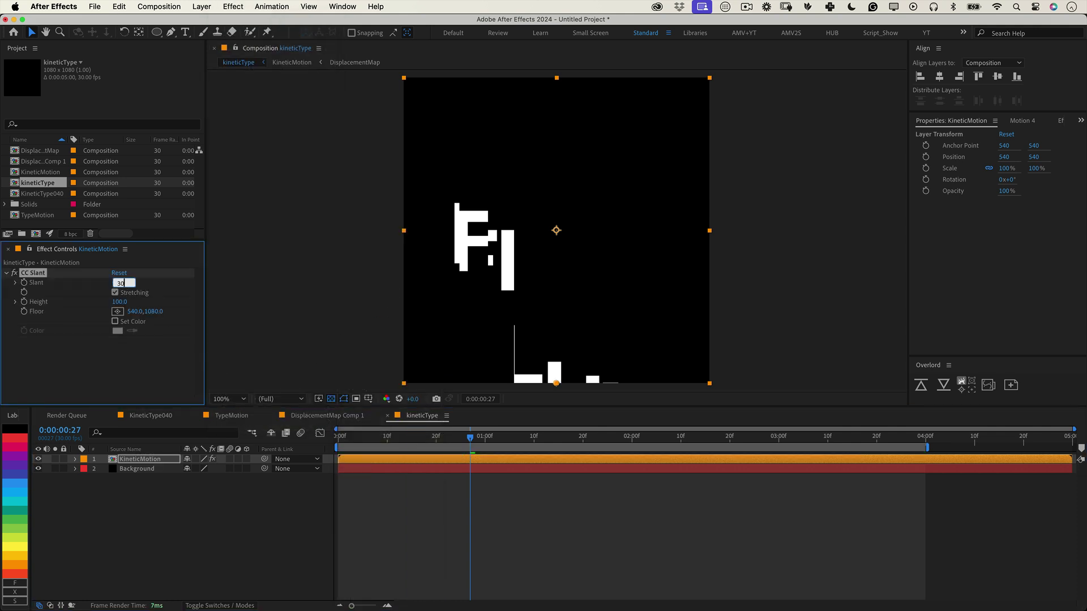
text(30)
key(Return)
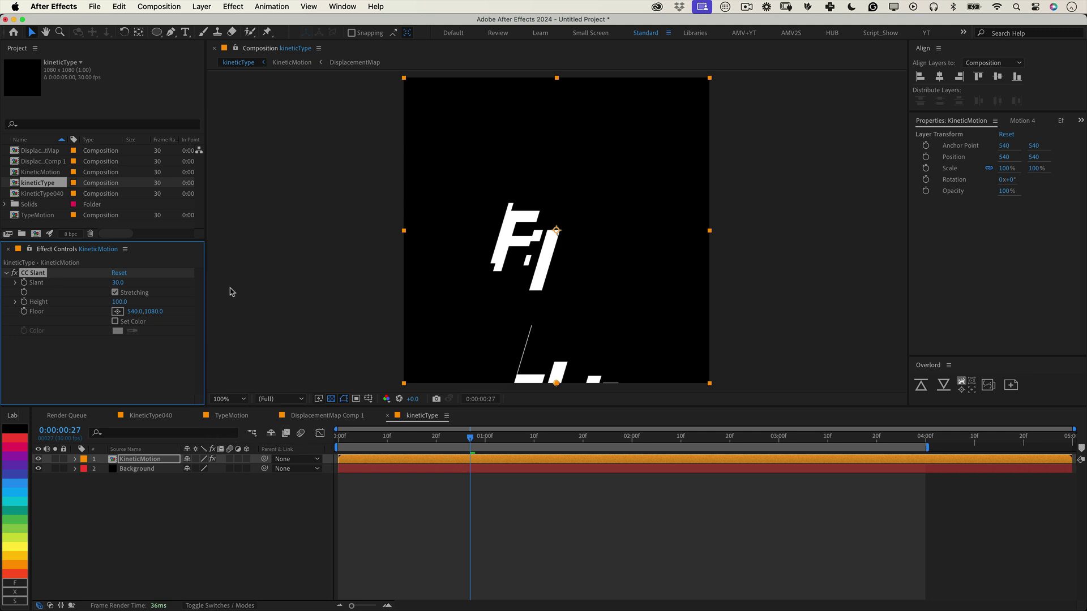
Add Echo to KineticMotion with 16 echoes, 0.50 decay, Composite In Back, then preview
click(234, 6)
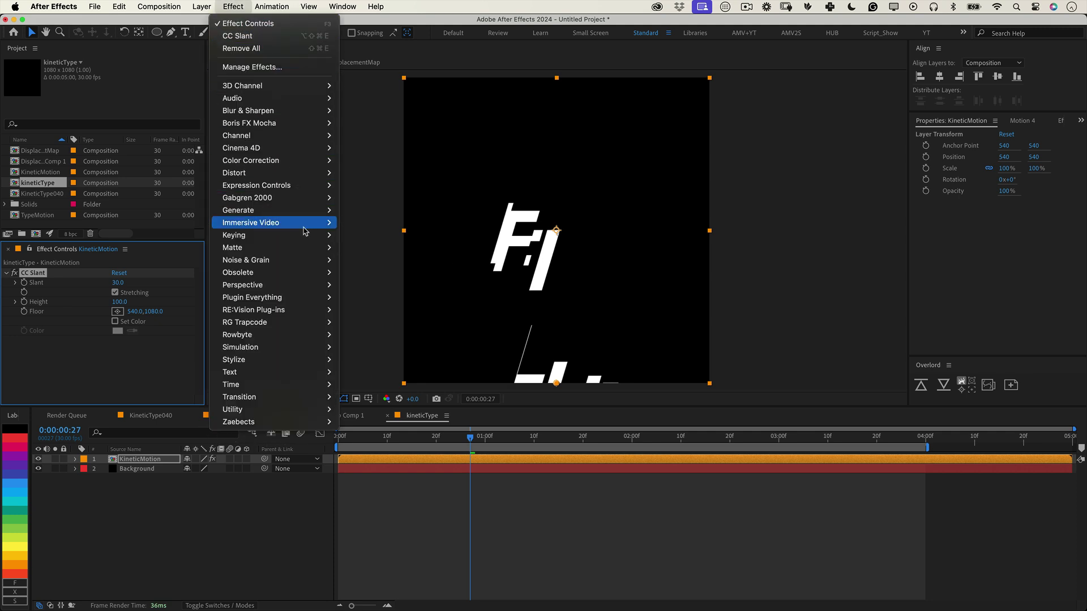
mouse_move(298, 385)
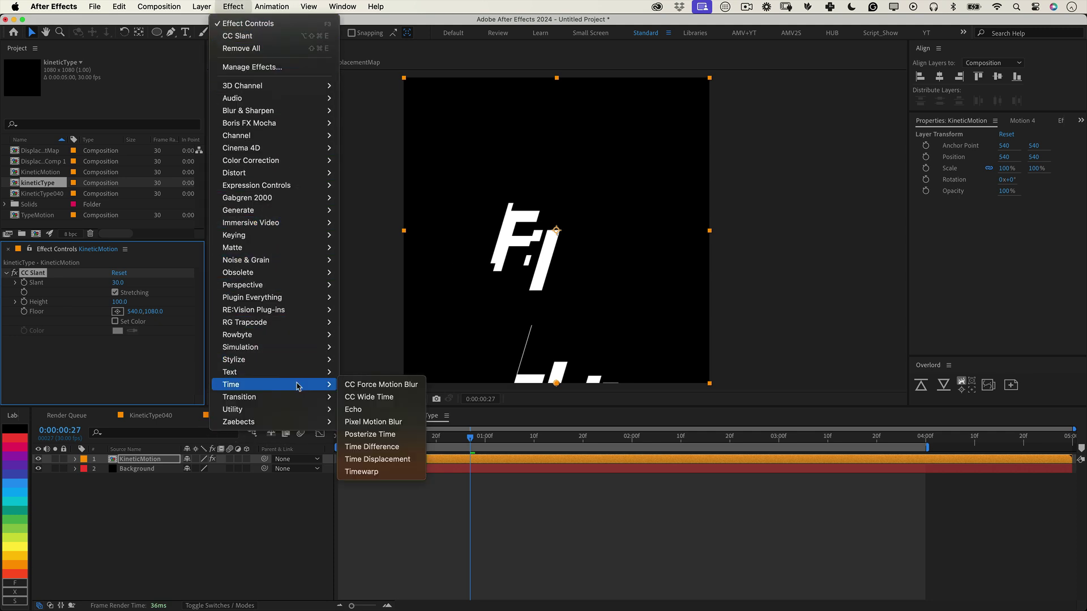
click(390, 409)
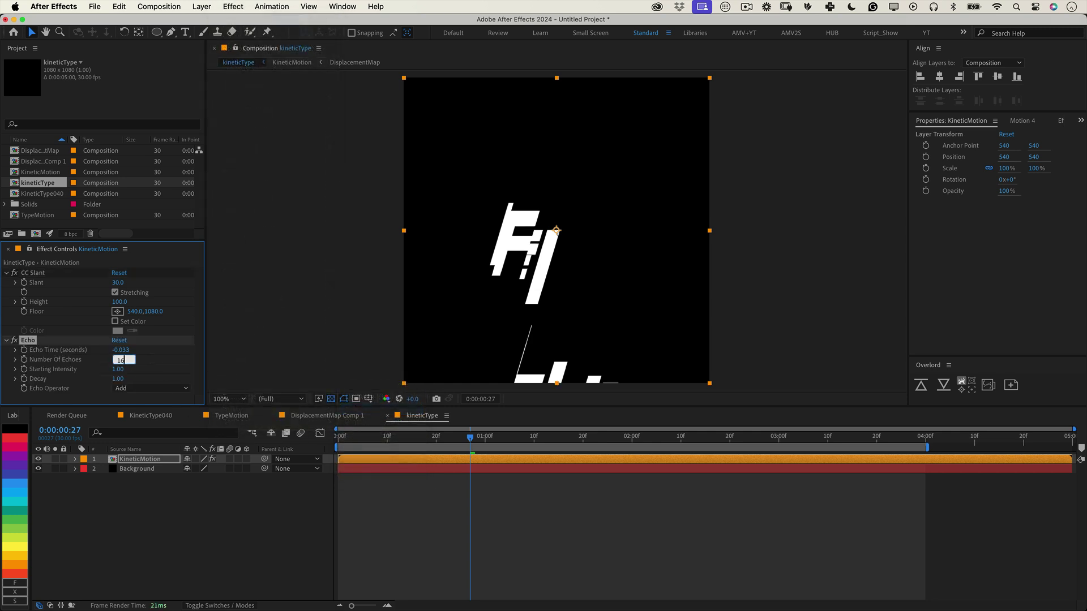
text(16)
click(119, 381)
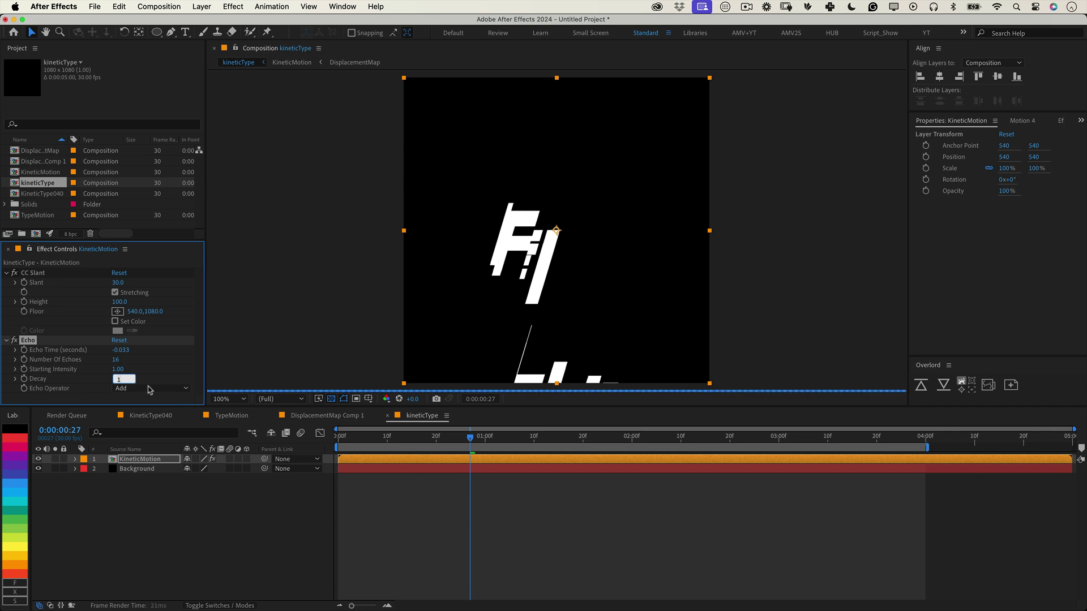
text(.5)
key(Return)
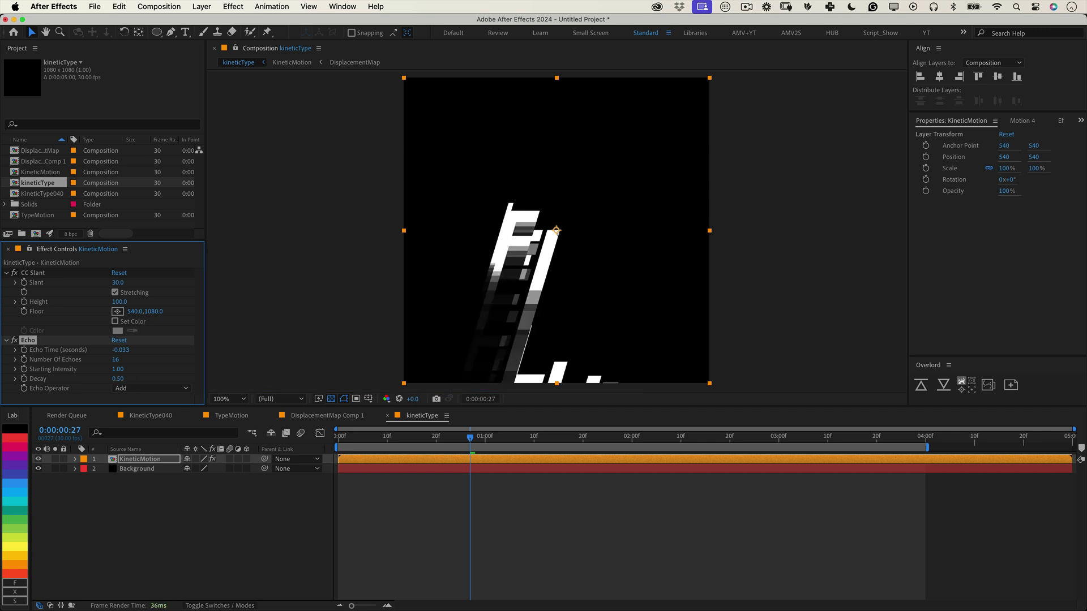
click(168, 388)
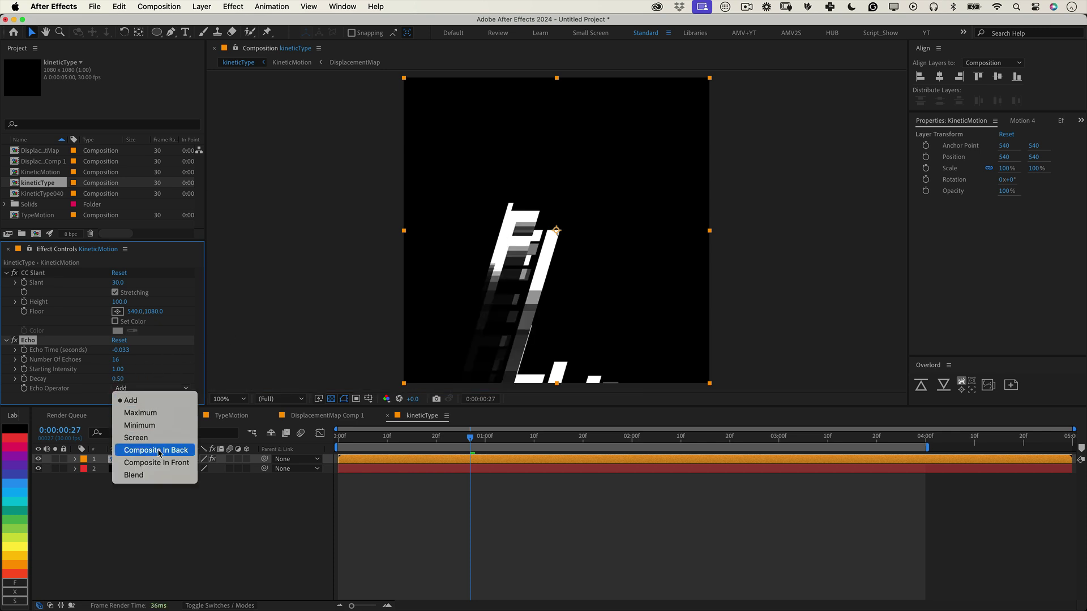
click(332, 500)
key(space)
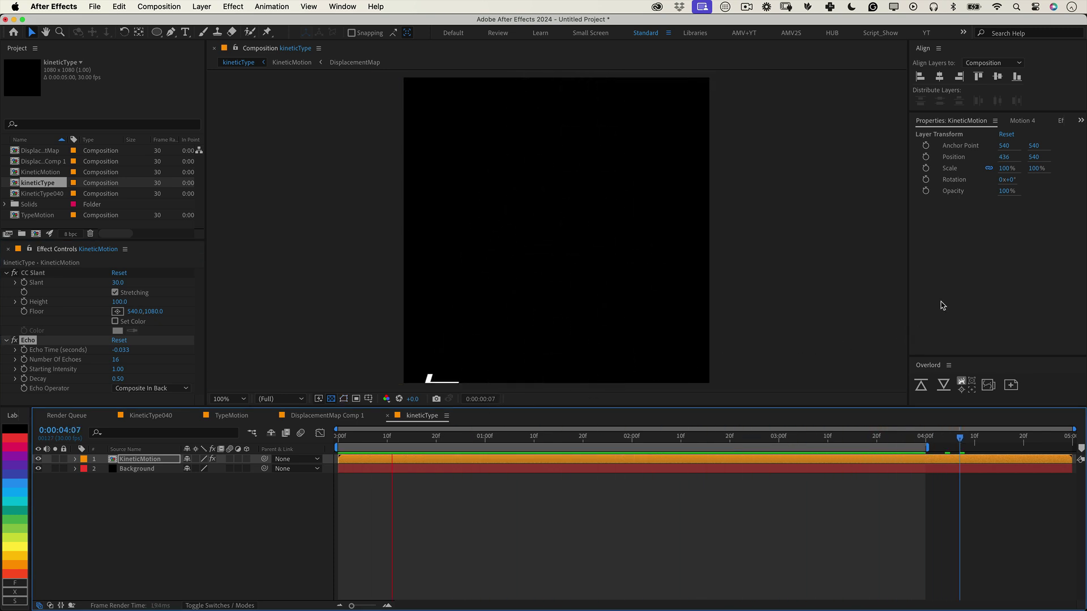
key(space)
key(space)
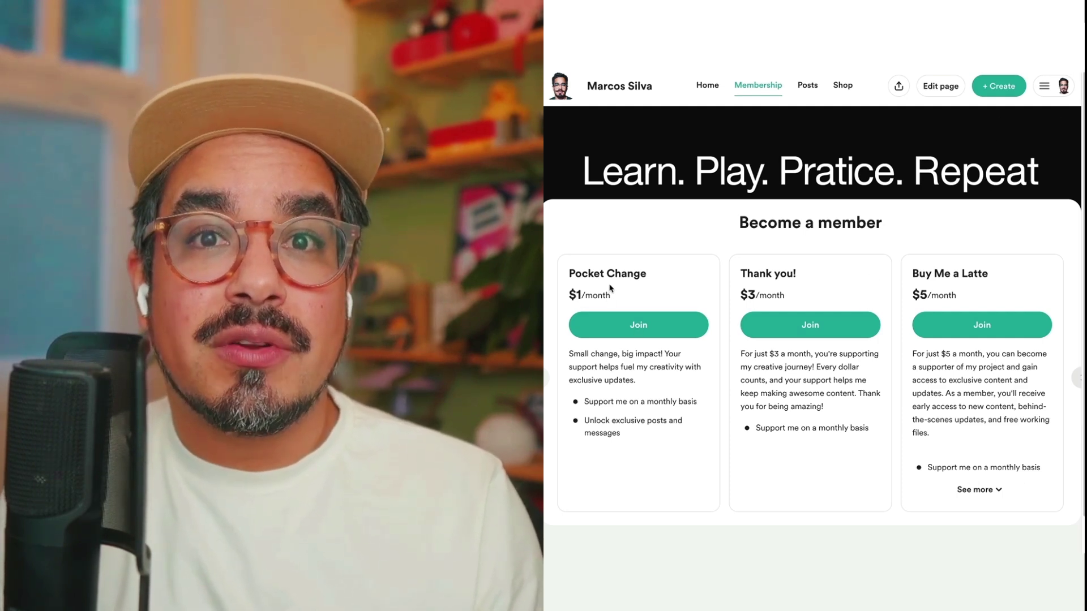
Switch to the creator's Shop tab and scroll through the product grid to the footer
click(843, 86)
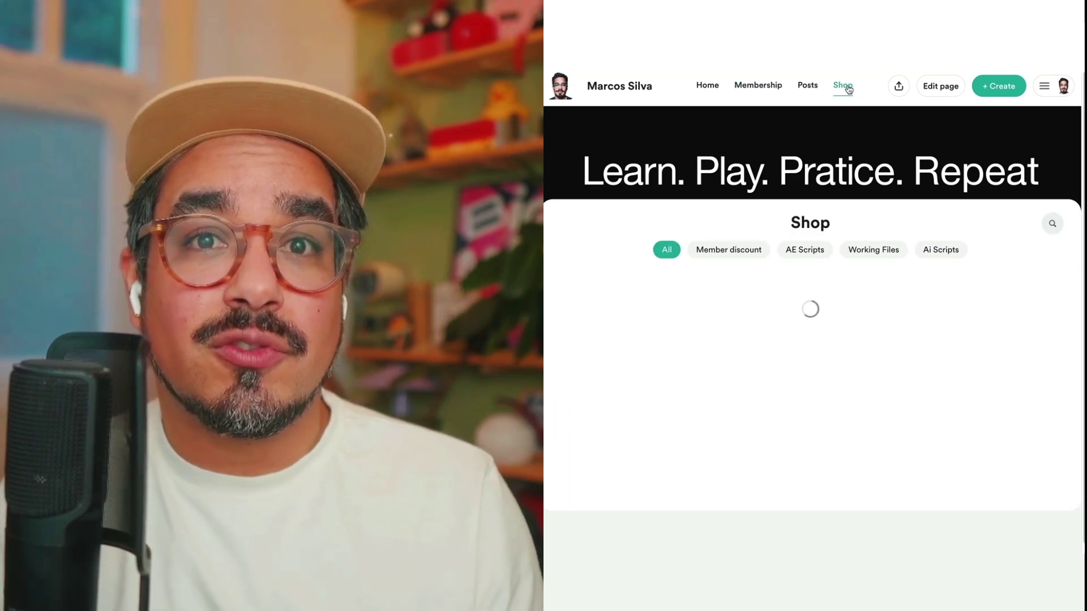
scroll(1064, 351, down, 10)
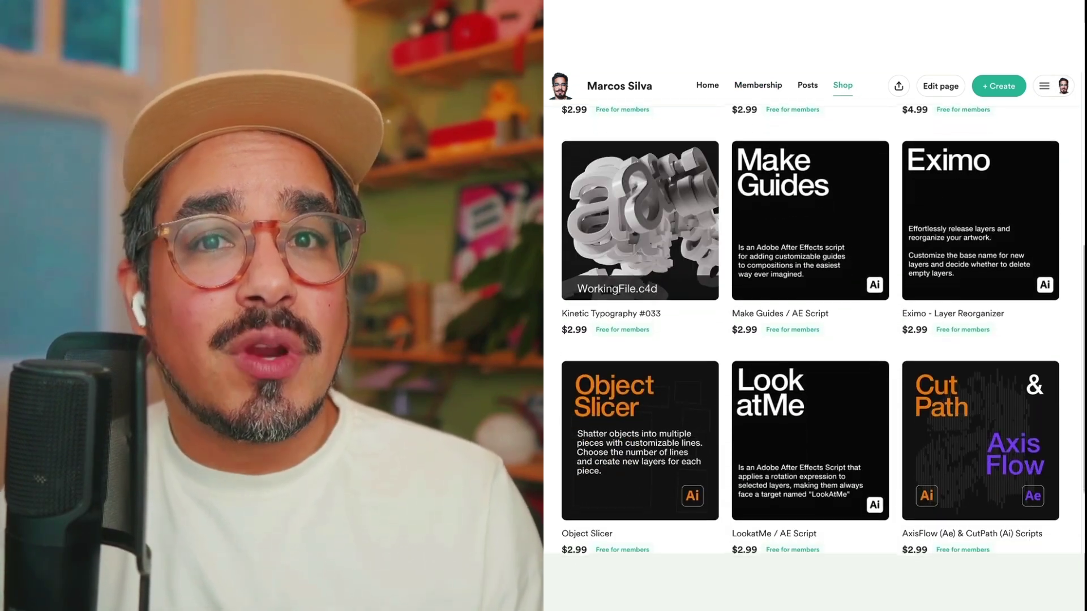
scroll(1065, 351, down, 12)
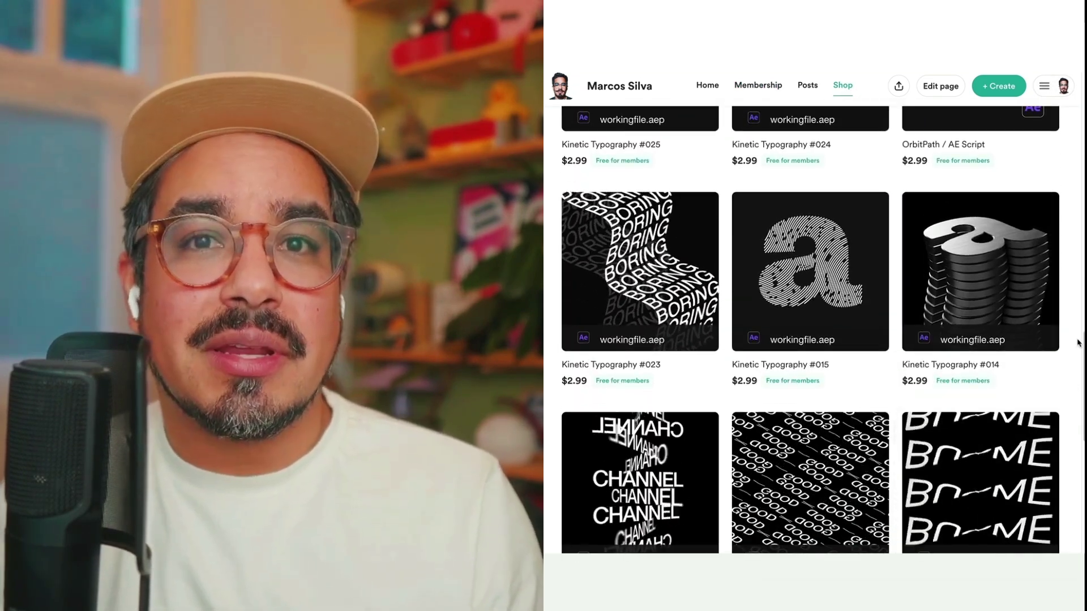
scroll(1080, 413, down, 10)
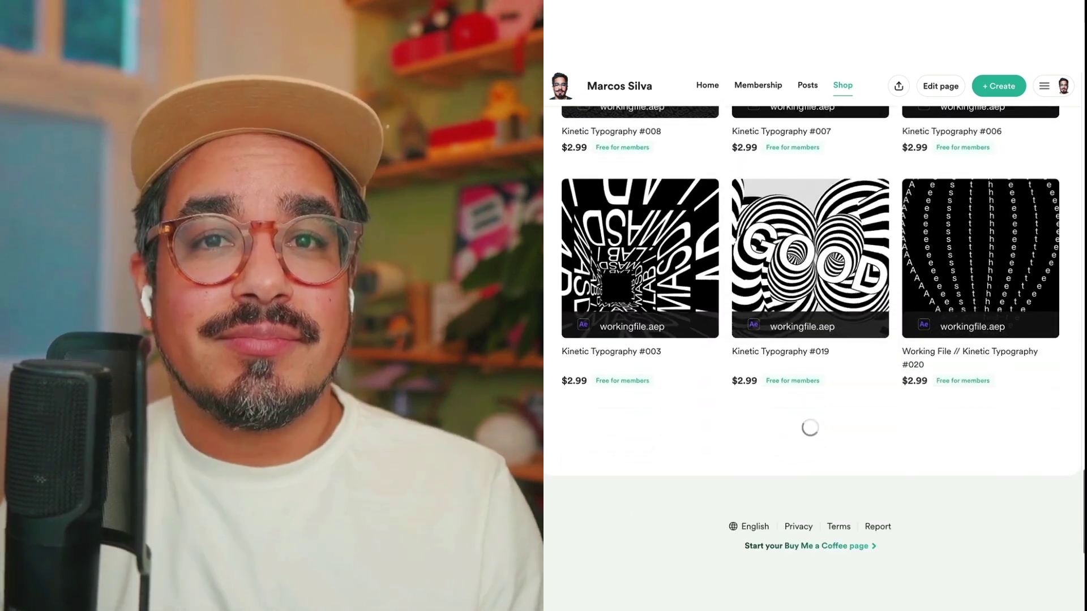
scroll(1080, 414, down, 12)
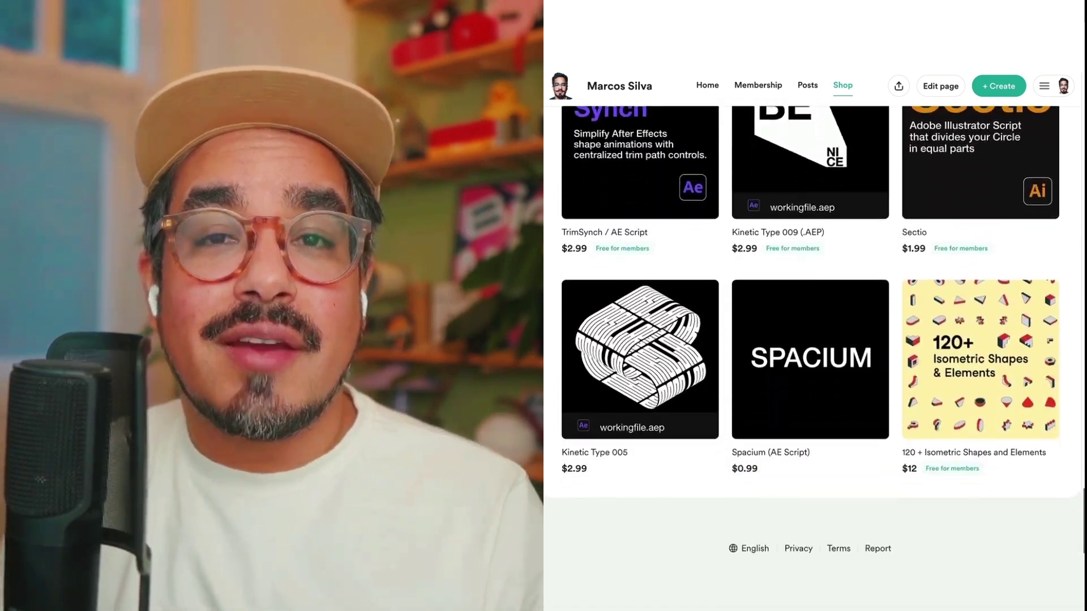